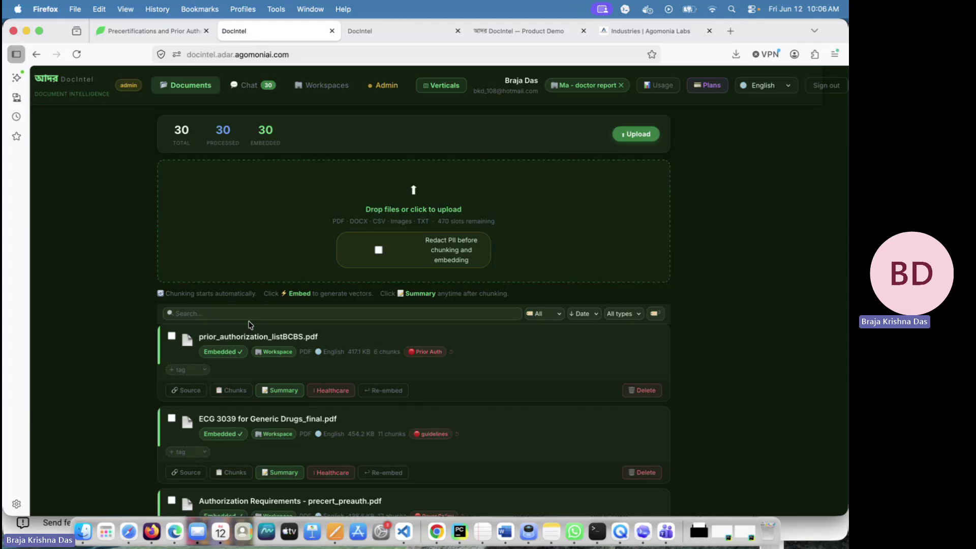
- Look over the document list, view the source PDF of prior_authorization_listBCBS.pdf, and close it again
{"action": "scroll", "coordinate": [249, 324], "scroll_direction": "down", "scroll_amount": 5}
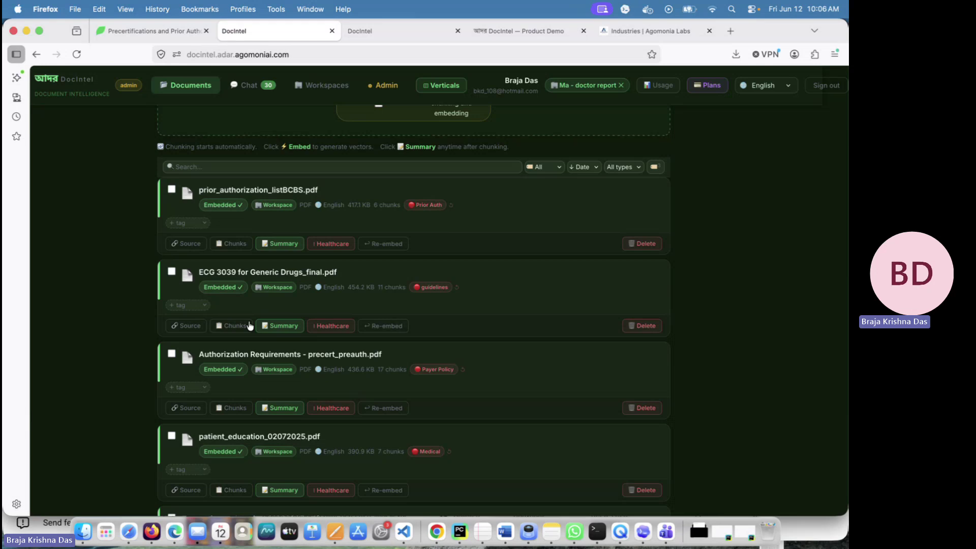
{"action": "scroll", "coordinate": [249, 325], "scroll_direction": "up", "scroll_amount": 5}
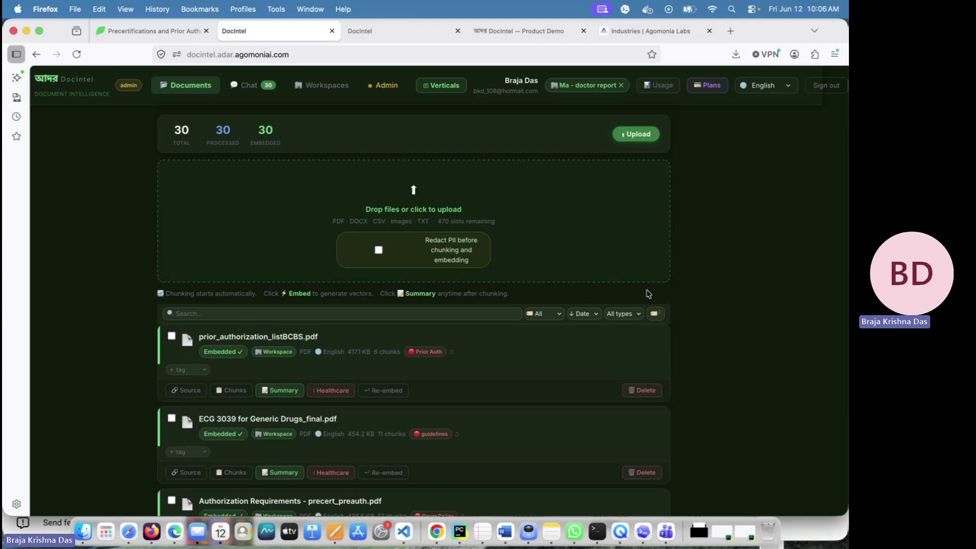
{"action": "scroll", "coordinate": [649, 294], "scroll_direction": "down", "scroll_amount": 5}
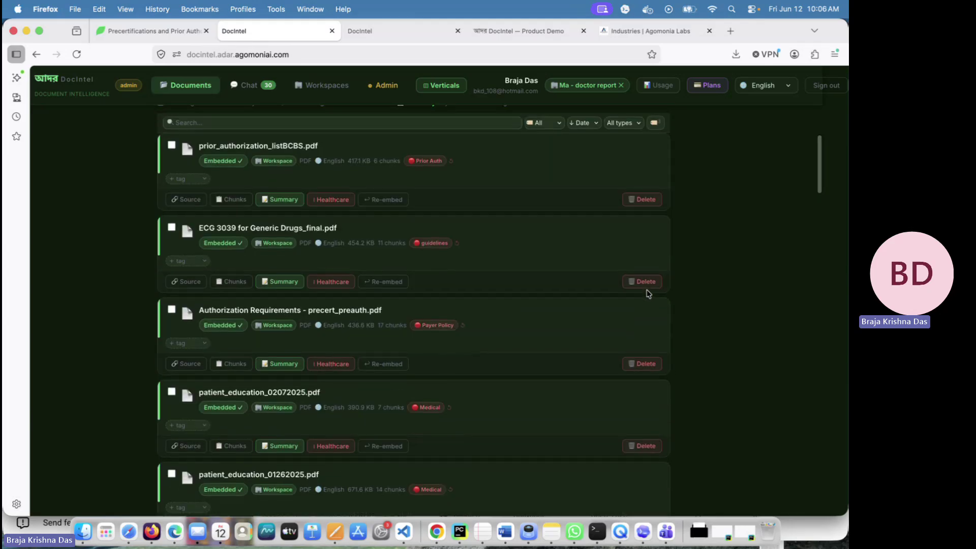
{"action": "scroll", "coordinate": [649, 294], "scroll_direction": "up", "scroll_amount": 3}
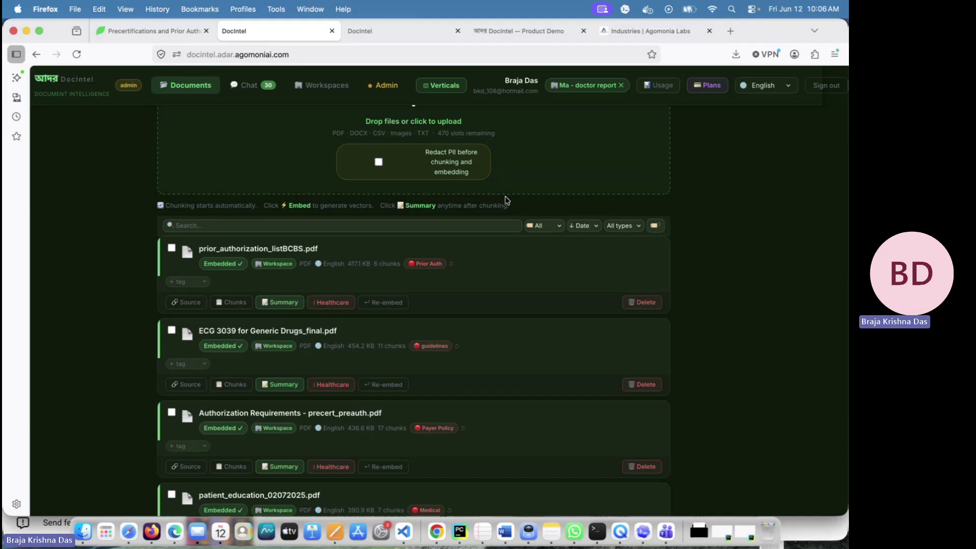
{"action": "left_click", "coordinate": [191, 307]}
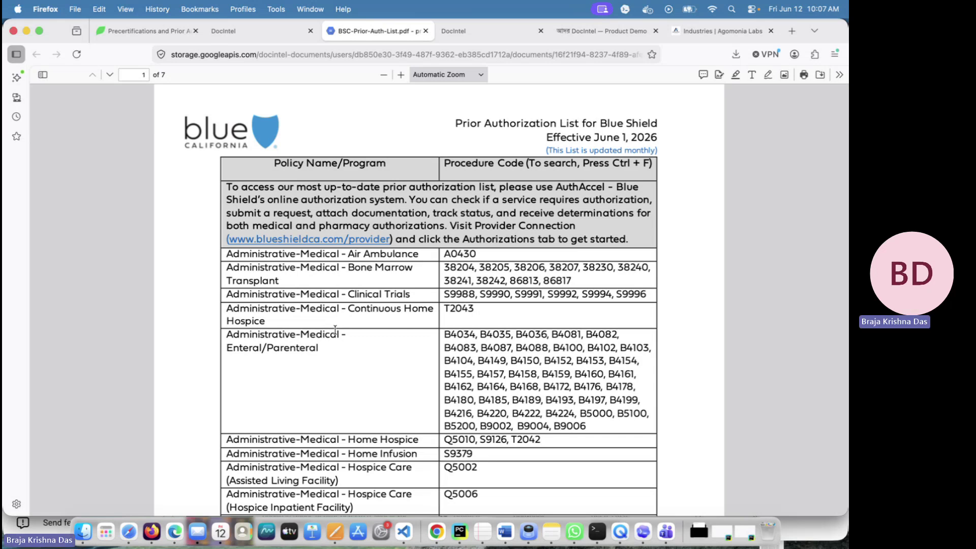
{"action": "left_click_drag", "start_coordinate": [56, 36], "coordinate": [56, 59]}
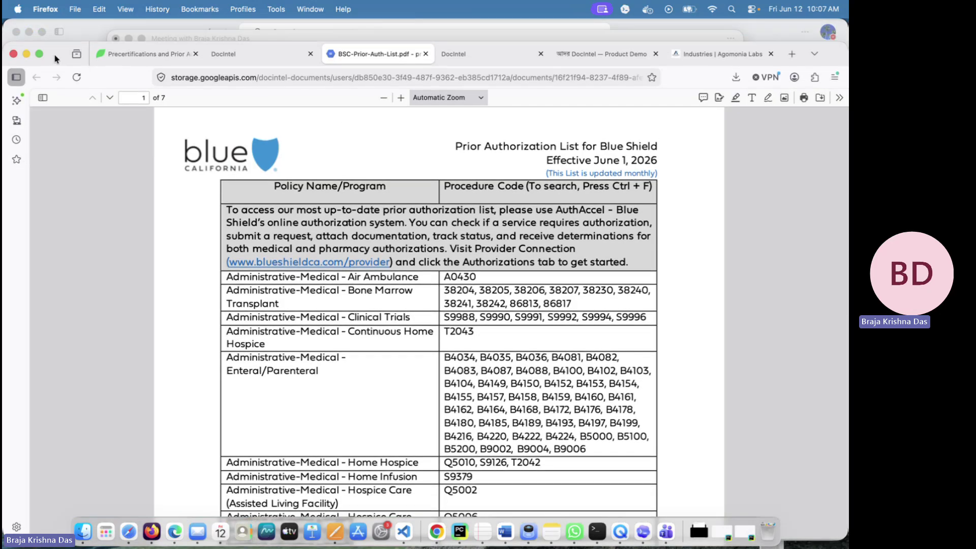
{"action": "left_click", "coordinate": [426, 54]}
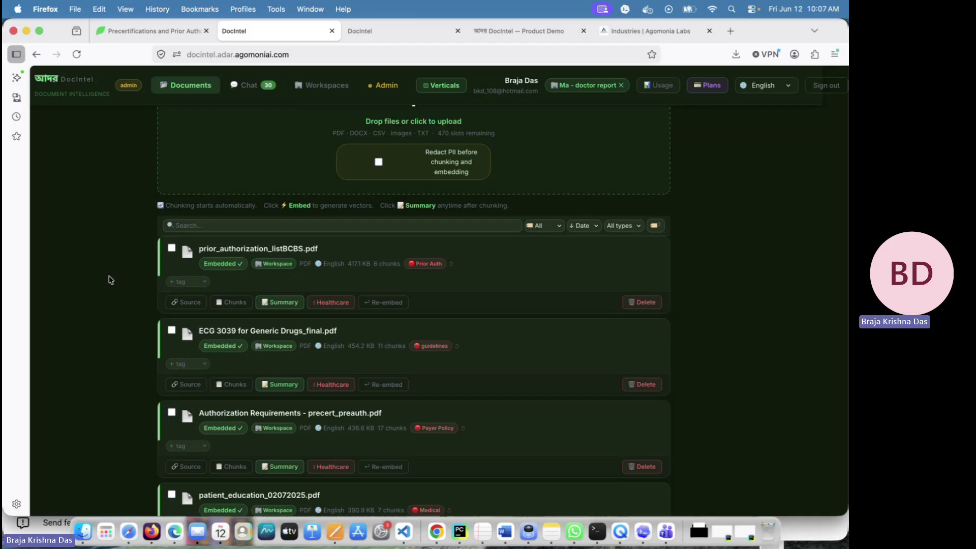
- Open the source of ECG 3039 for Generic Drugs_final.pdf, skim the guideline through to its Legal and Compliance page, and close it
{"action": "scroll", "coordinate": [108, 280], "scroll_direction": "down", "scroll_amount": 3}
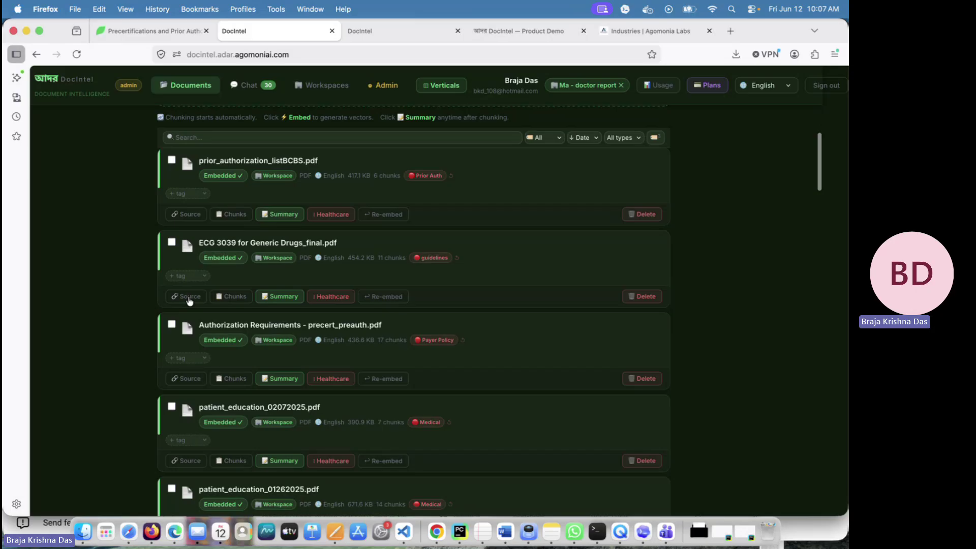
{"action": "left_click", "coordinate": [189, 299]}
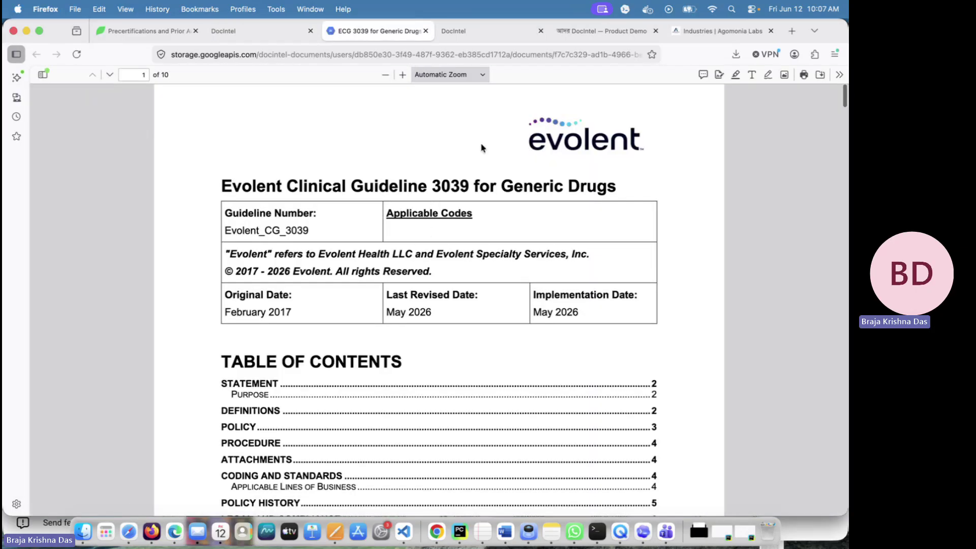
{"action": "scroll", "coordinate": [482, 147], "scroll_direction": "down", "scroll_amount": 20}
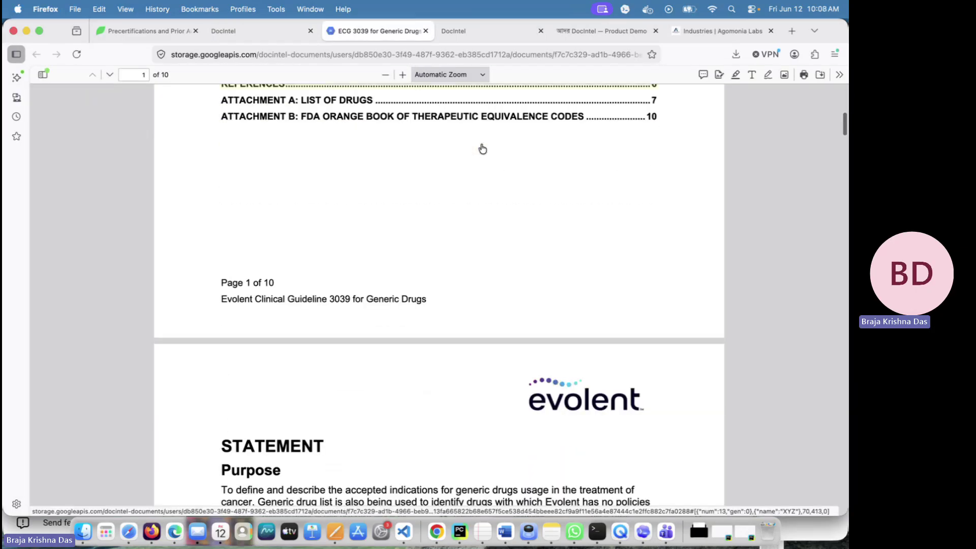
{"action": "scroll", "coordinate": [482, 148], "scroll_direction": "down", "scroll_amount": 20}
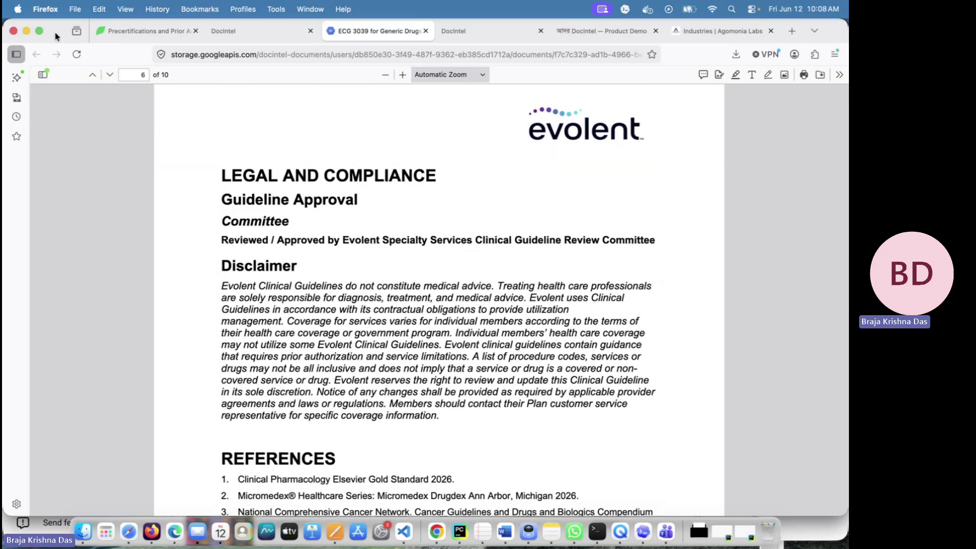
{"action": "left_click_drag", "start_coordinate": [54, 32], "coordinate": [83, 55]}
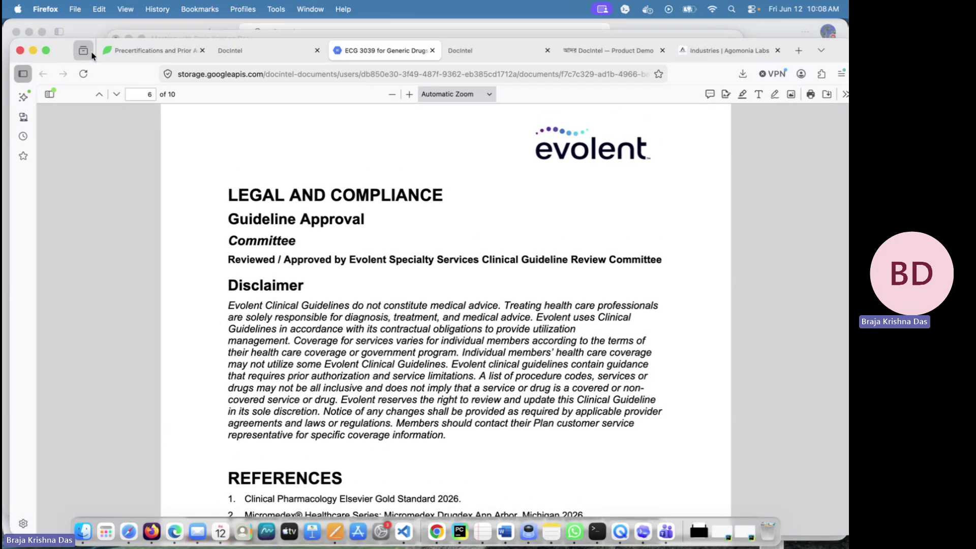
{"action": "left_click", "coordinate": [433, 51]}
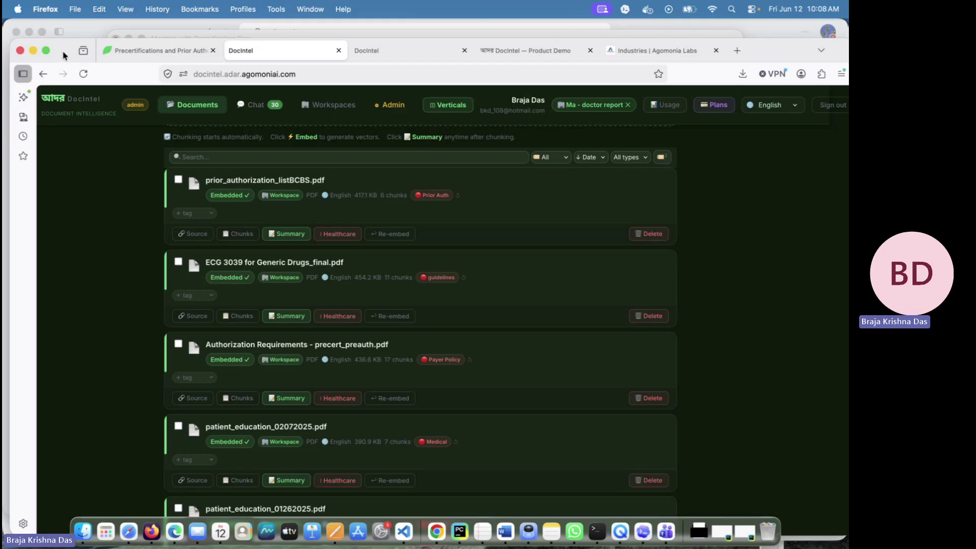
{"action": "left_click_drag", "start_coordinate": [64, 54], "coordinate": [57, 34]}
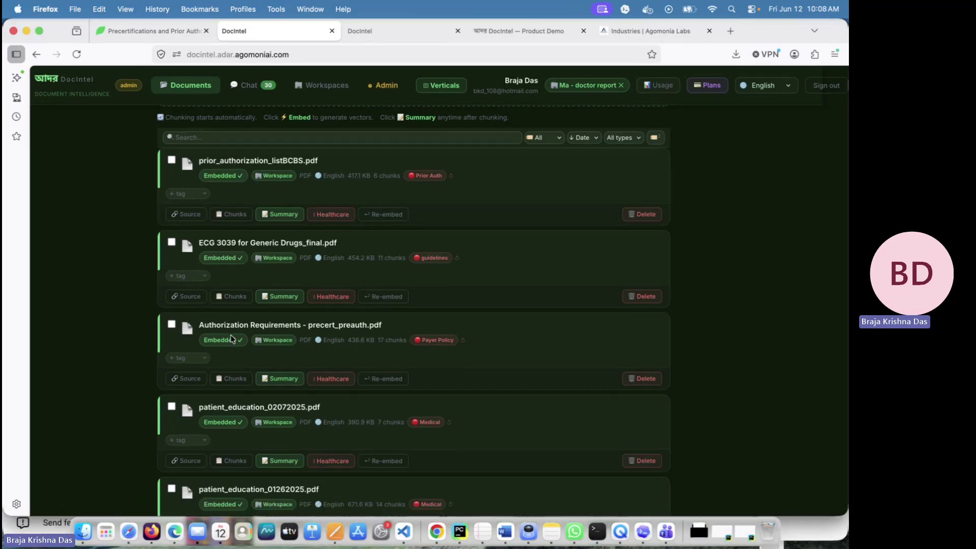
- Open the source of Authorization Requirements - precert_preauth.pdf, skim to the service requirements table on page 4, and close it
{"action": "left_click", "coordinate": [188, 379]}
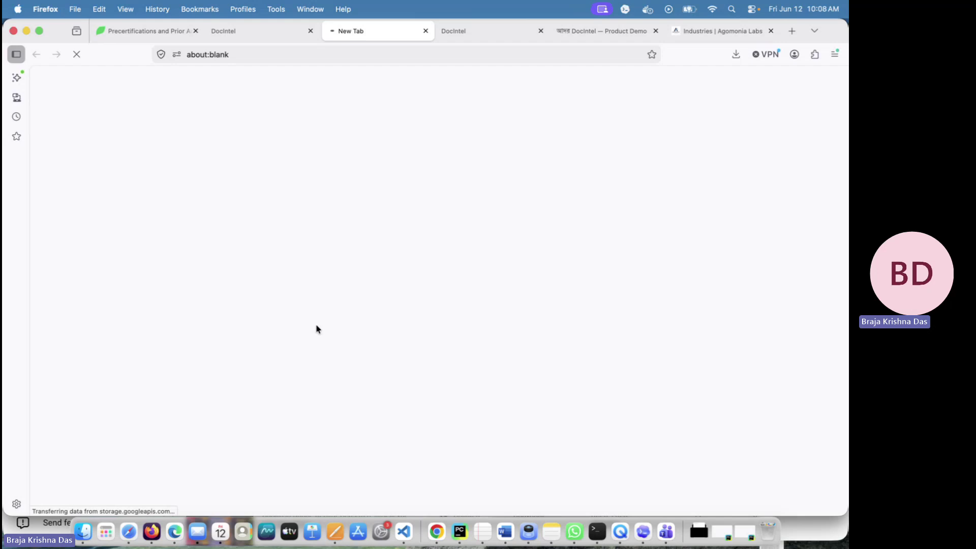
{"action": "scroll", "coordinate": [407, 252], "scroll_direction": "down", "scroll_amount": 8}
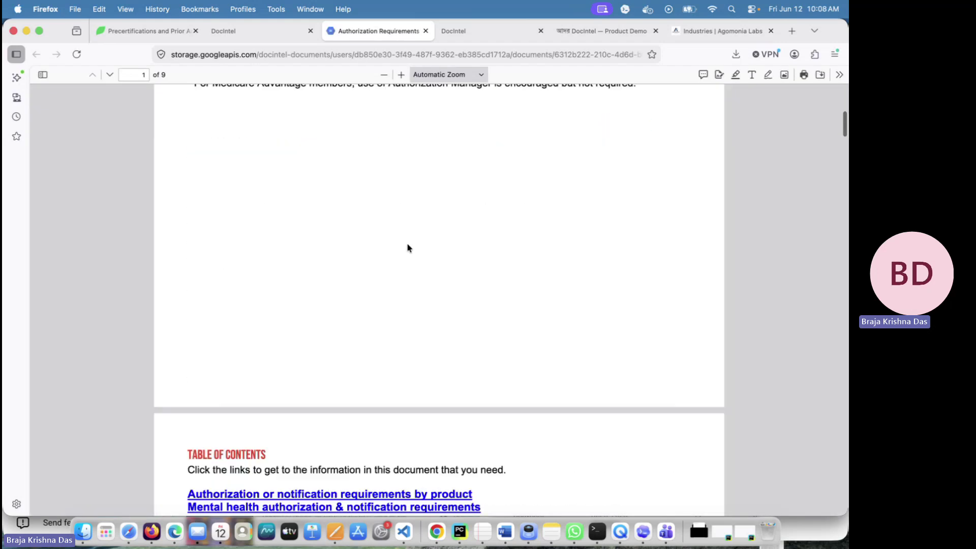
{"action": "scroll", "coordinate": [407, 248], "scroll_direction": "down", "scroll_amount": 20}
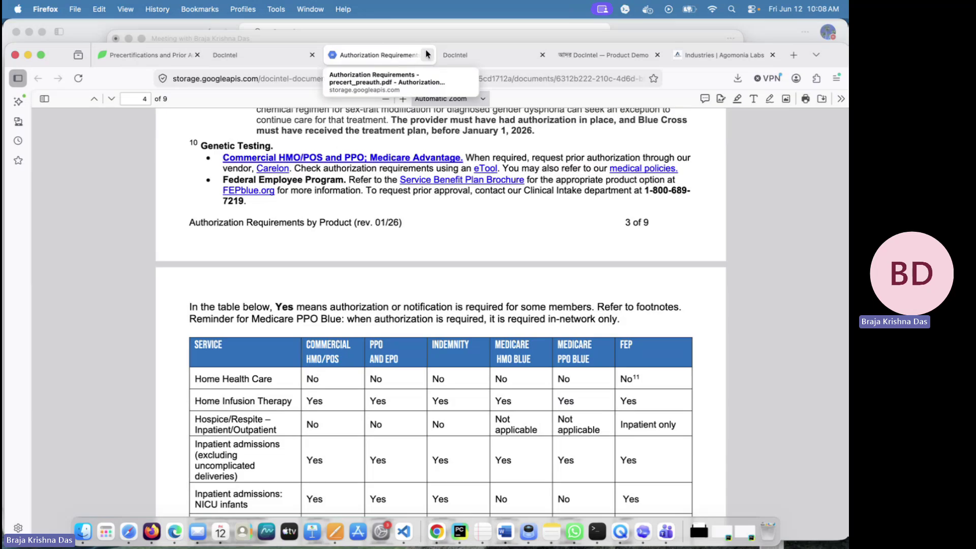
{"action": "left_click", "coordinate": [427, 55]}
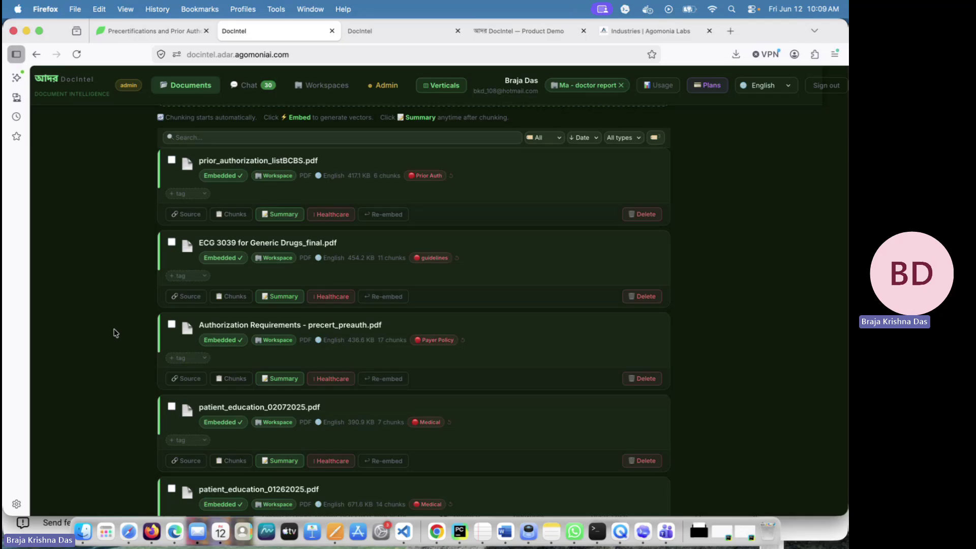
- View the source of patient_education_02072025.pdf through to its last page, and return to the document list
{"action": "scroll", "coordinate": [116, 333], "scroll_direction": "down", "scroll_amount": 5}
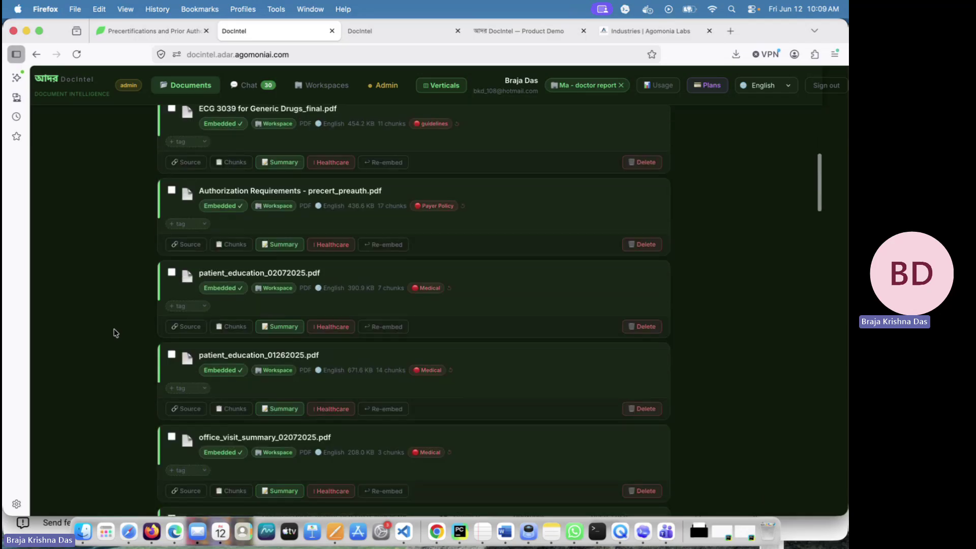
{"action": "scroll", "coordinate": [115, 333], "scroll_direction": "down", "scroll_amount": 1}
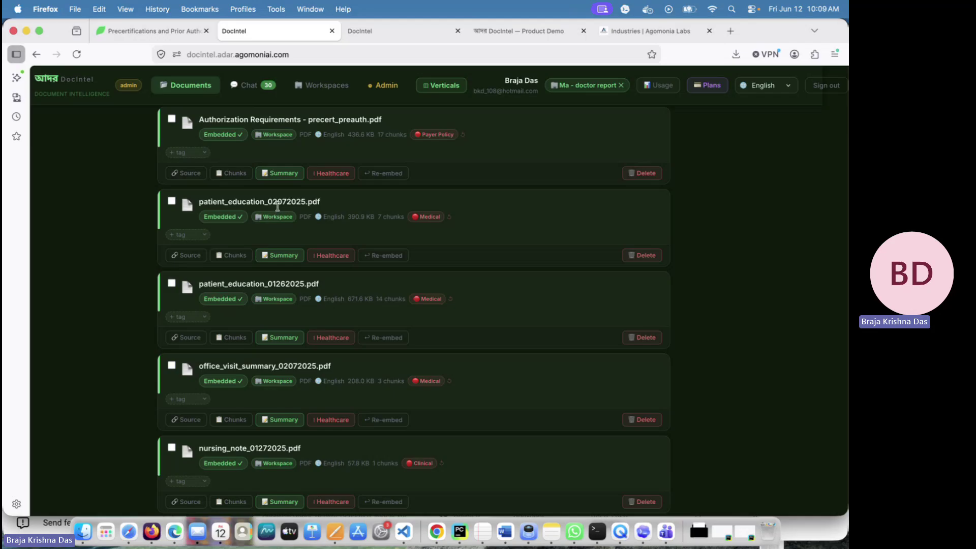
{"action": "left_click", "coordinate": [189, 255]}
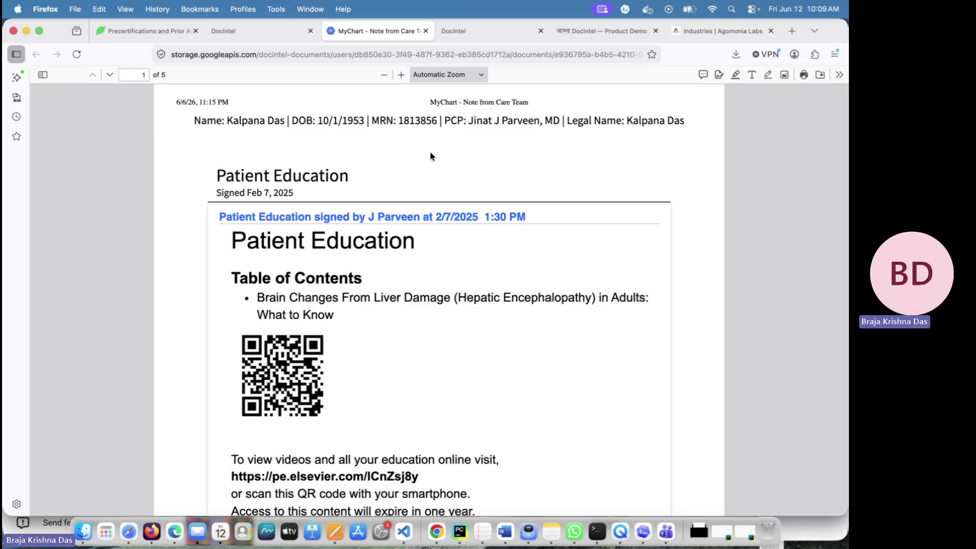
{"action": "scroll", "coordinate": [430, 156], "scroll_direction": "down", "scroll_amount": 20}
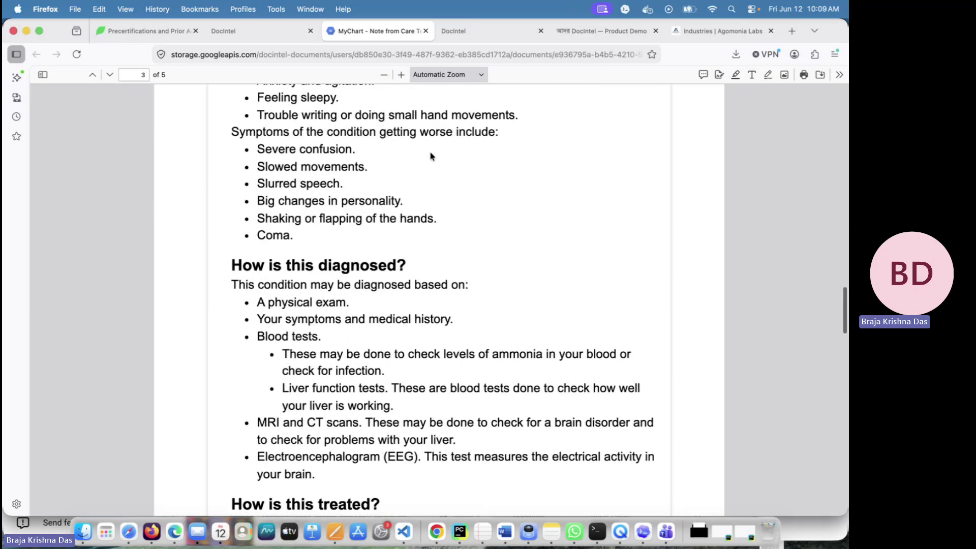
{"action": "scroll", "coordinate": [430, 156], "scroll_direction": "down", "scroll_amount": 20}
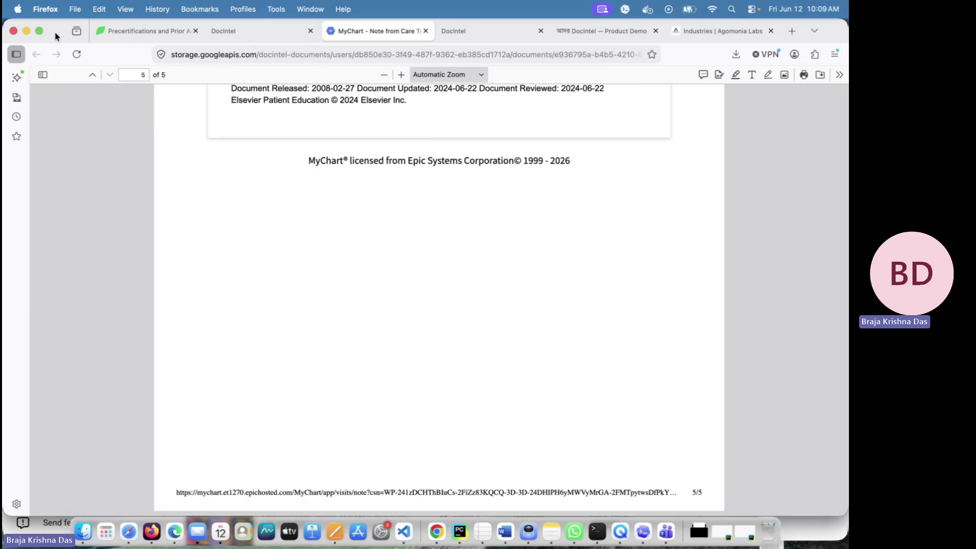
{"action": "left_click_drag", "start_coordinate": [51, 30], "coordinate": [56, 66]}
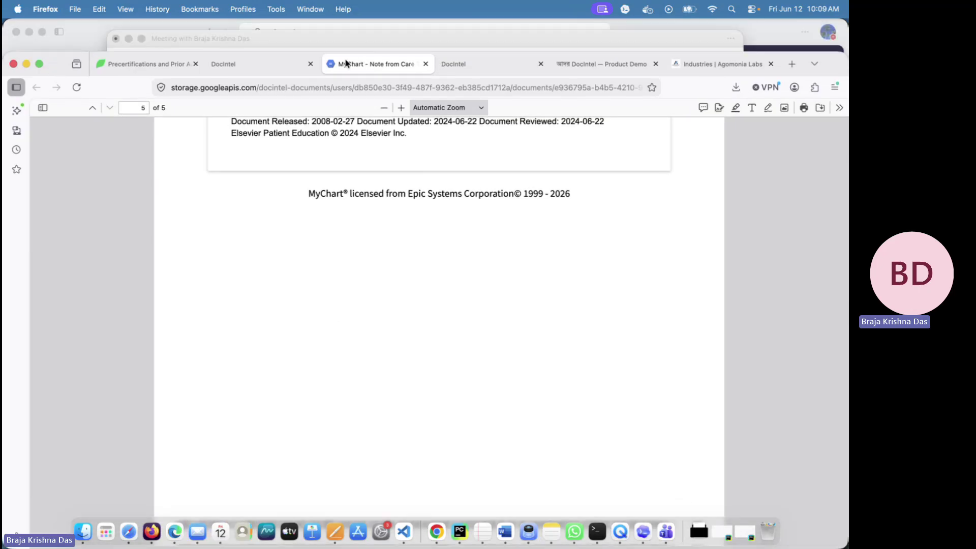
{"action": "left_click", "coordinate": [425, 64]}
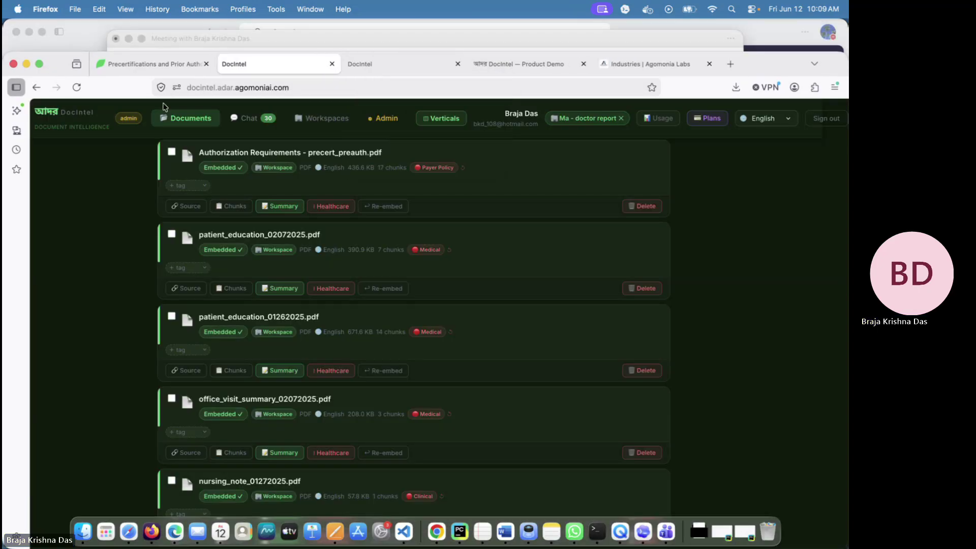
{"action": "left_click_drag", "start_coordinate": [57, 67], "coordinate": [57, 34]}
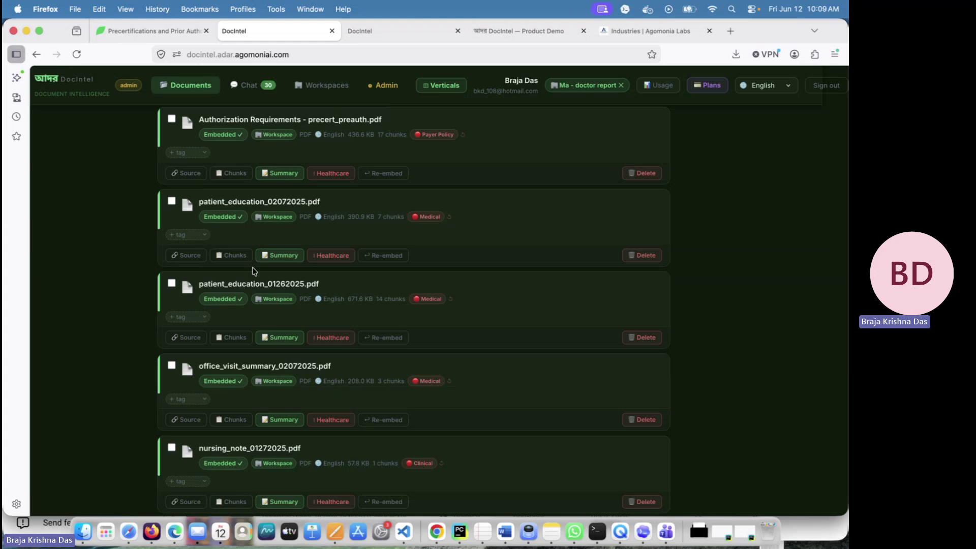
- Open the source of office_visit_summary_02072025.pdf, review the visit instructions and medication list, and close it
{"action": "left_click", "coordinate": [188, 422]}
{"action": "scroll", "coordinate": [473, 164], "scroll_direction": "down", "scroll_amount": 10}
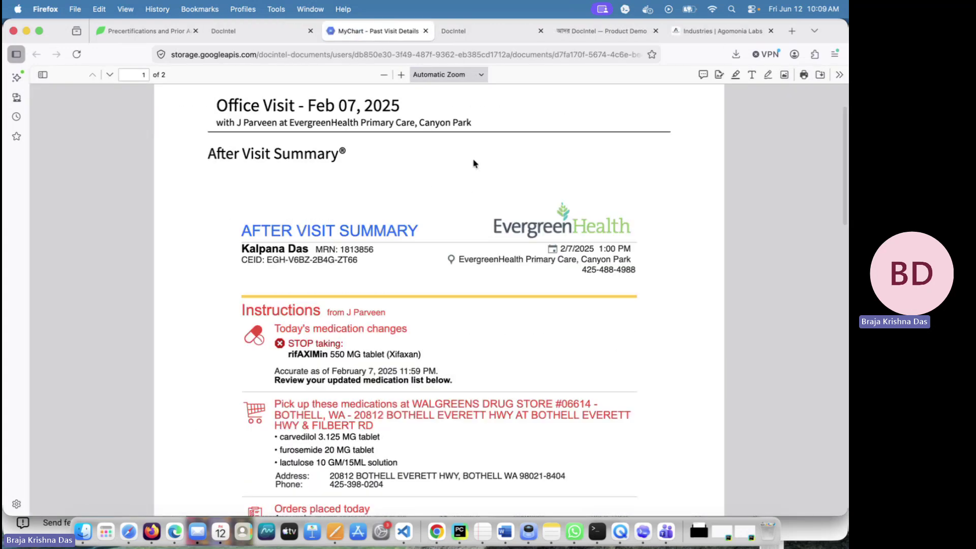
{"action": "scroll", "coordinate": [473, 164], "scroll_direction": "up", "scroll_amount": 10}
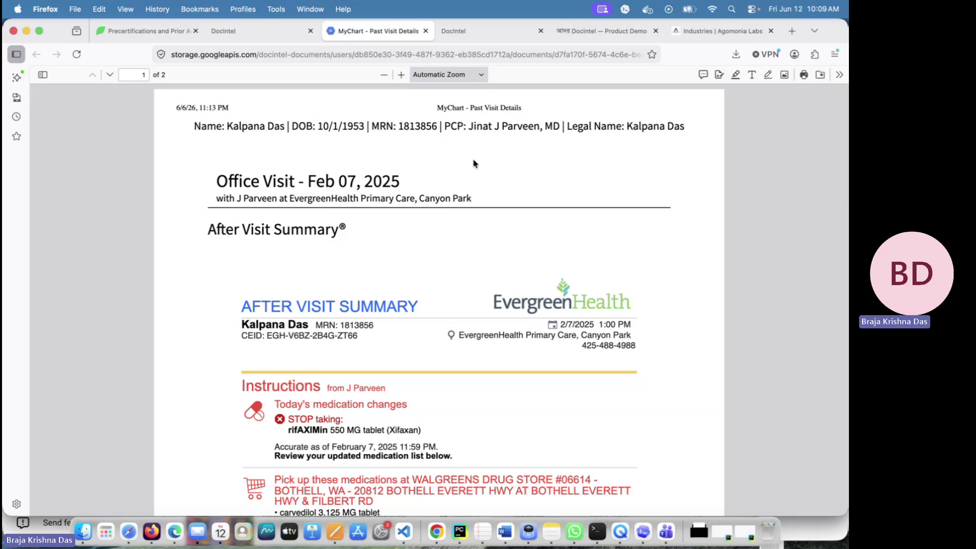
{"action": "scroll", "coordinate": [474, 164], "scroll_direction": "down", "scroll_amount": 20}
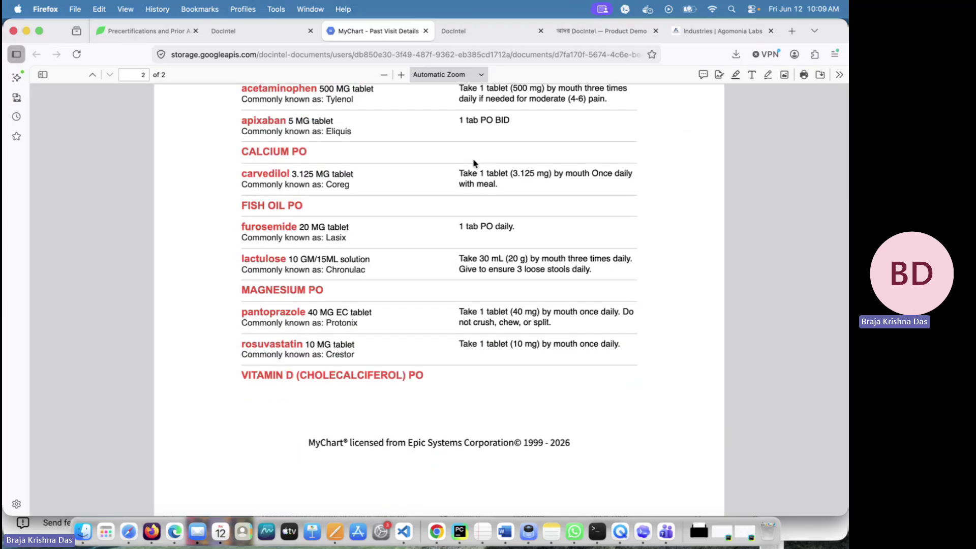
{"action": "scroll", "coordinate": [474, 164], "scroll_direction": "up", "scroll_amount": 20}
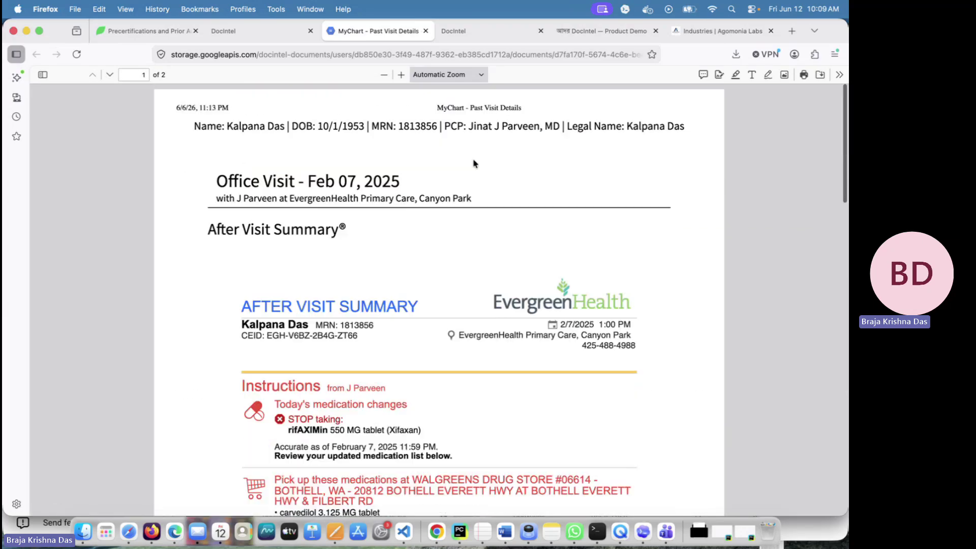
{"action": "left_click_drag", "start_coordinate": [60, 37], "coordinate": [61, 55]}
{"action": "left_click", "coordinate": [426, 49]}
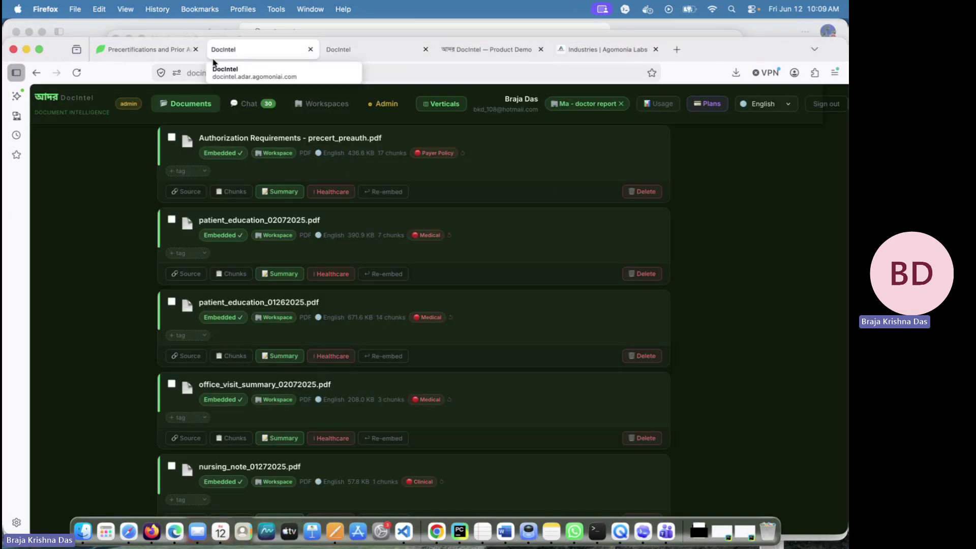
{"action": "double_click", "coordinate": [58, 53]}
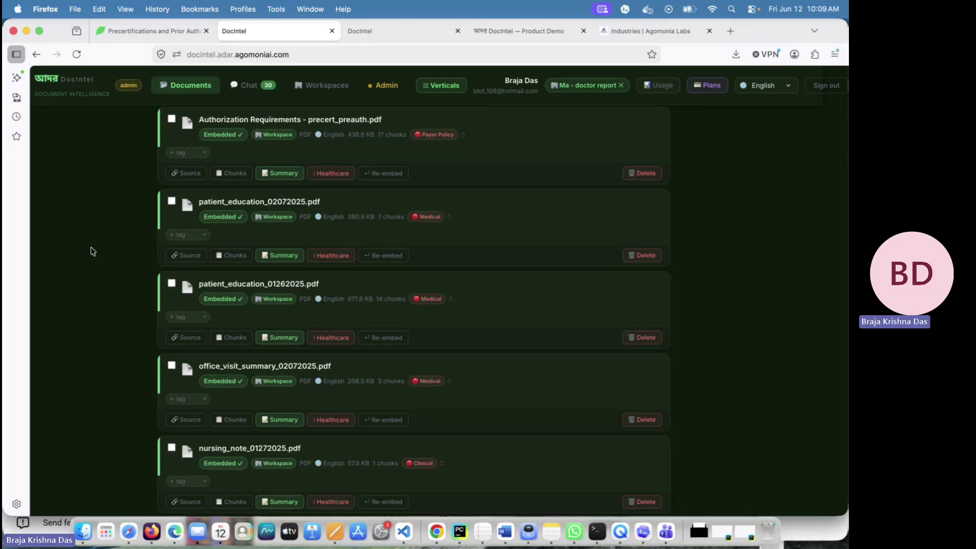
- Open the source of notes2_provider_02072025.pdf, skim the progress note through to page 3, and close it
{"action": "scroll", "coordinate": [85, 274], "scroll_direction": "down", "scroll_amount": 1}
{"action": "scroll", "coordinate": [85, 273], "scroll_direction": "down", "scroll_amount": 6}
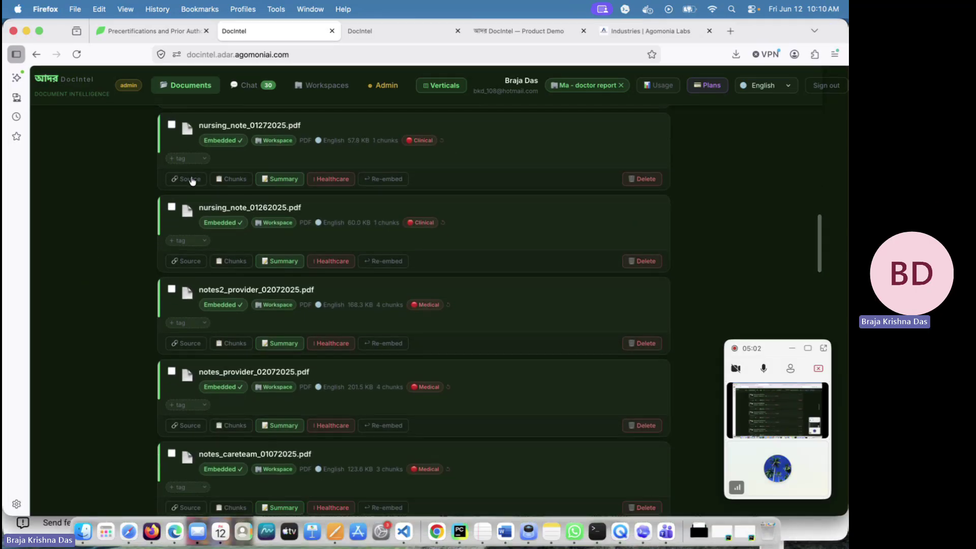
{"action": "left_click", "coordinate": [189, 344]}
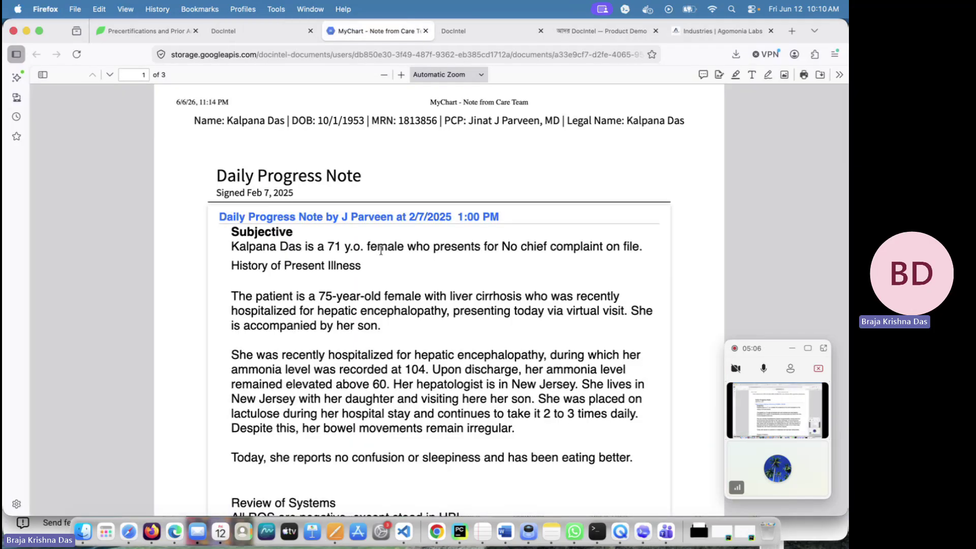
{"action": "scroll", "coordinate": [381, 252], "scroll_direction": "down", "scroll_amount": 15}
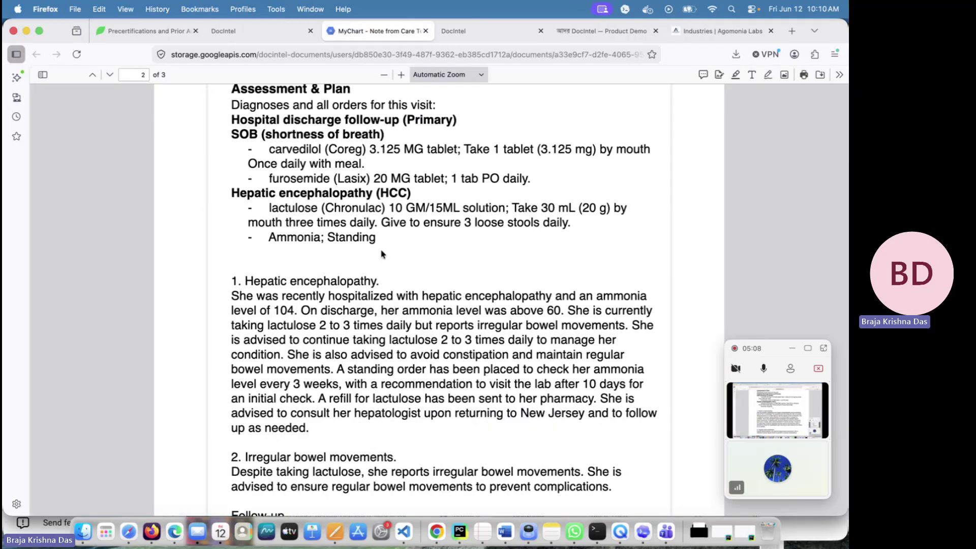
{"action": "scroll", "coordinate": [382, 253], "scroll_direction": "down", "scroll_amount": 10}
{"action": "scroll", "coordinate": [382, 252], "scroll_direction": "down", "scroll_amount": 10}
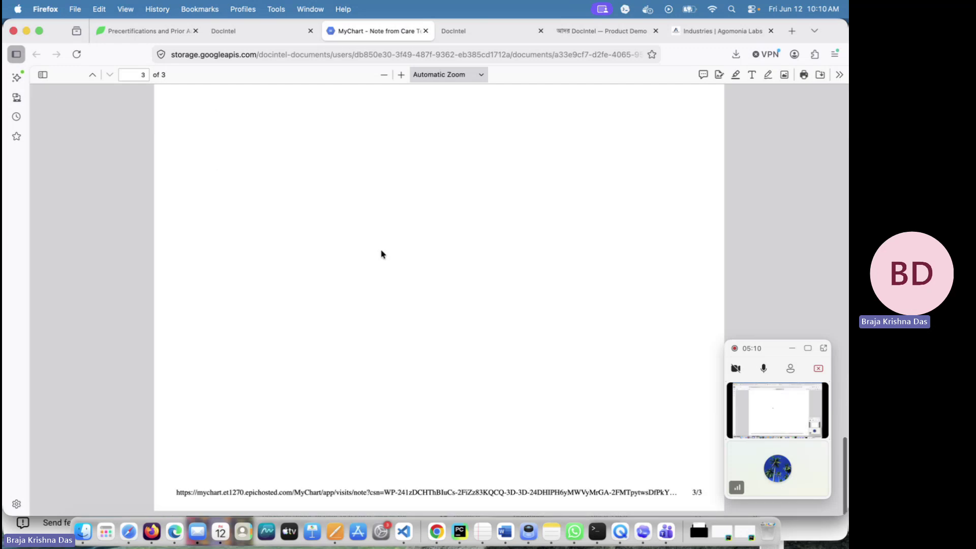
{"action": "scroll", "coordinate": [382, 253], "scroll_direction": "up", "scroll_amount": 20}
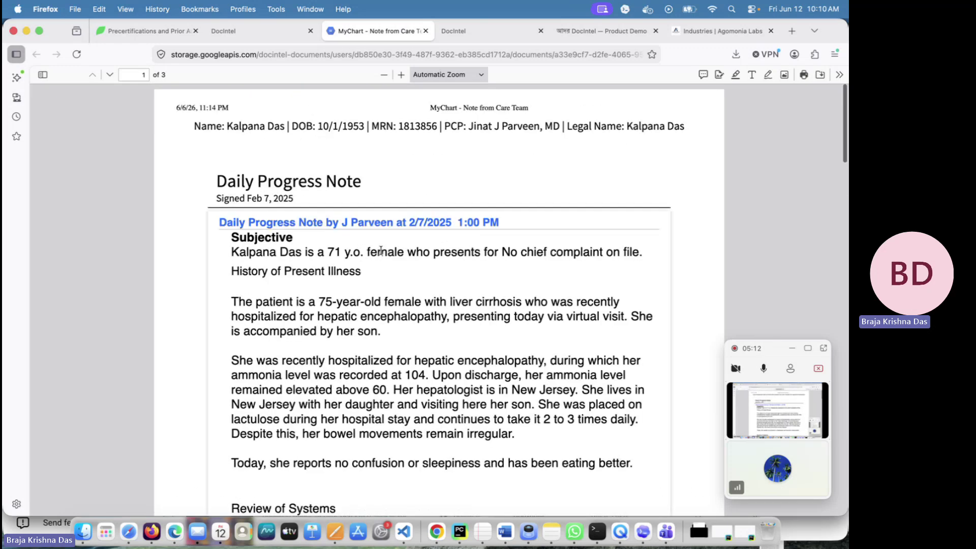
{"action": "left_click_drag", "start_coordinate": [60, 42], "coordinate": [58, 67]}
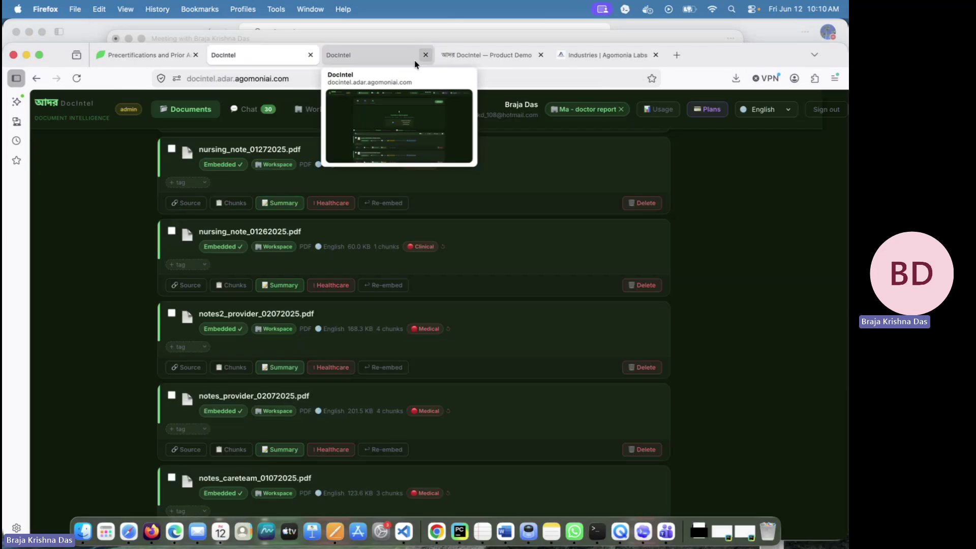
{"action": "left_click", "coordinate": [426, 55]}
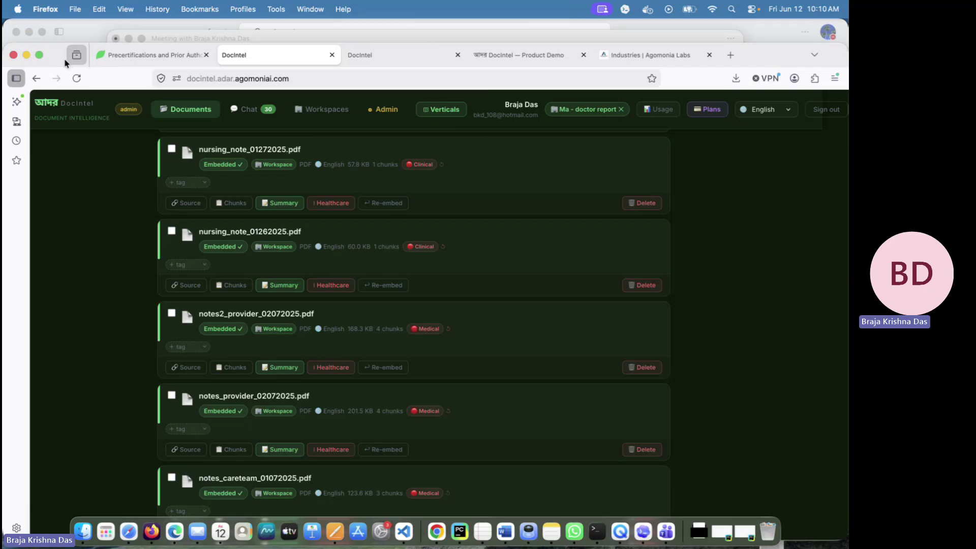
{"action": "left_click_drag", "start_coordinate": [65, 62], "coordinate": [65, 38]}
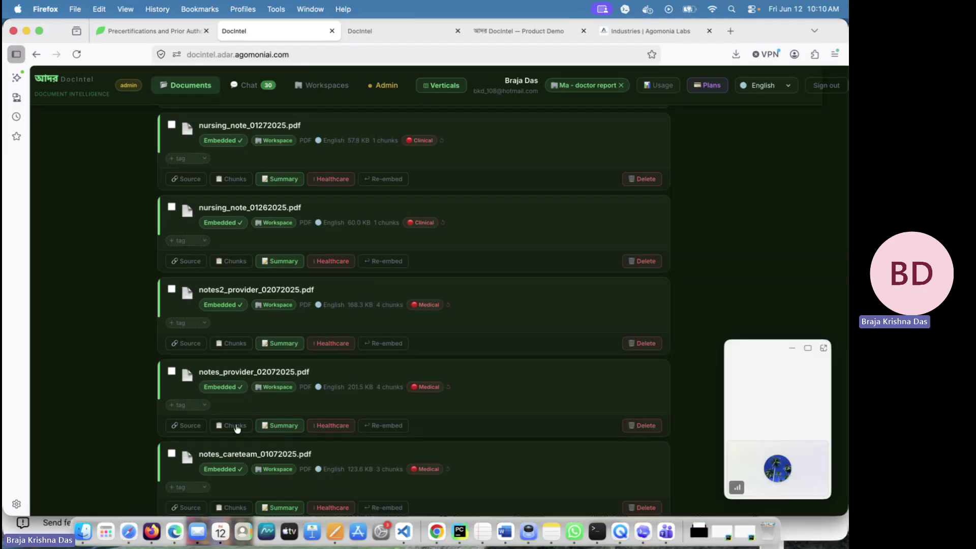
- Open the source of discharge_summary_01272025.pdf, skim its imaging and lab results through to page 11, and close it
{"action": "scroll", "coordinate": [143, 447], "scroll_direction": "down", "scroll_amount": 5}
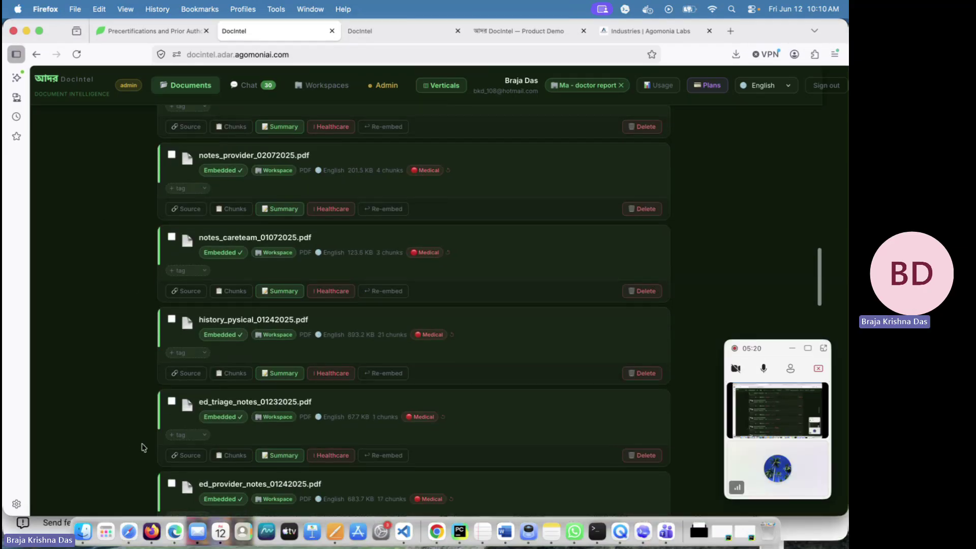
{"action": "scroll", "coordinate": [144, 448], "scroll_direction": "down", "scroll_amount": 5}
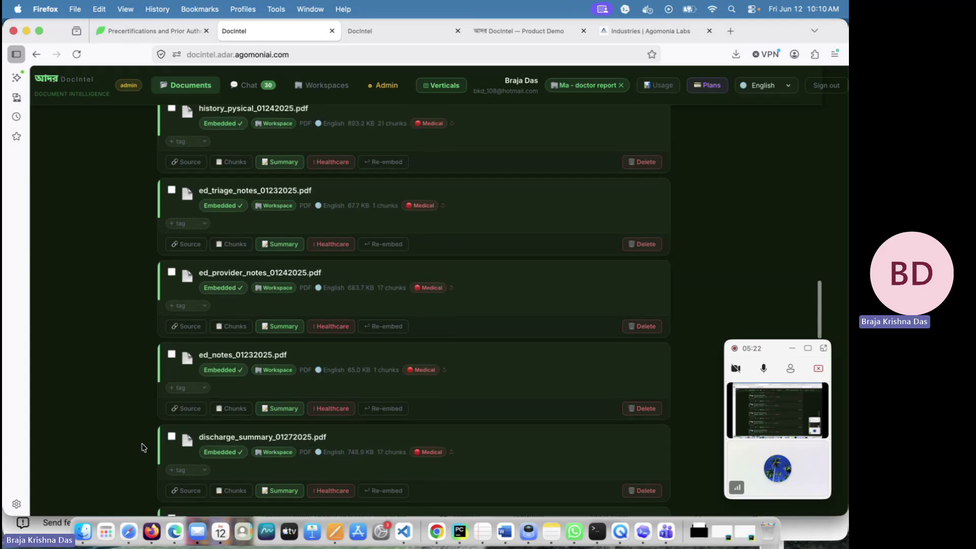
{"action": "scroll", "coordinate": [144, 447], "scroll_direction": "down", "scroll_amount": 1}
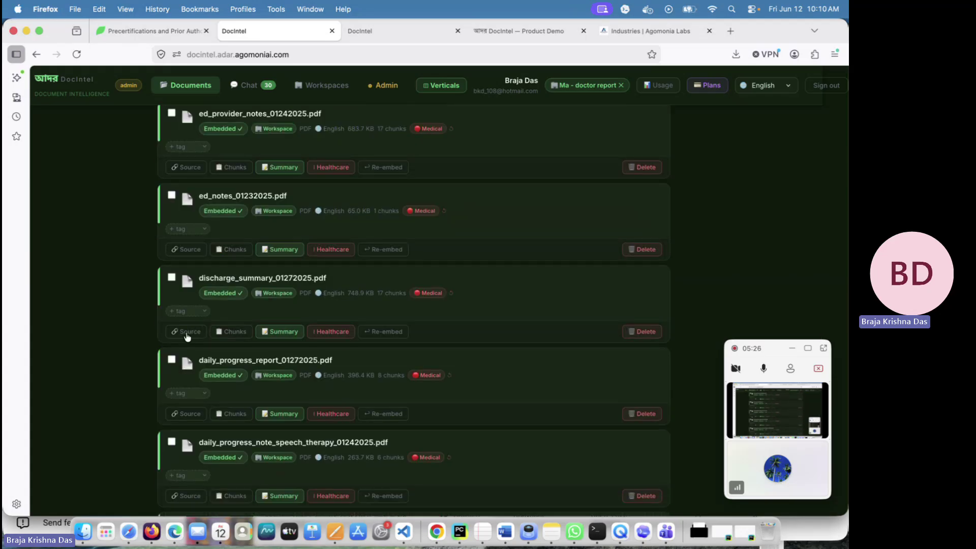
{"action": "left_click", "coordinate": [186, 332]}
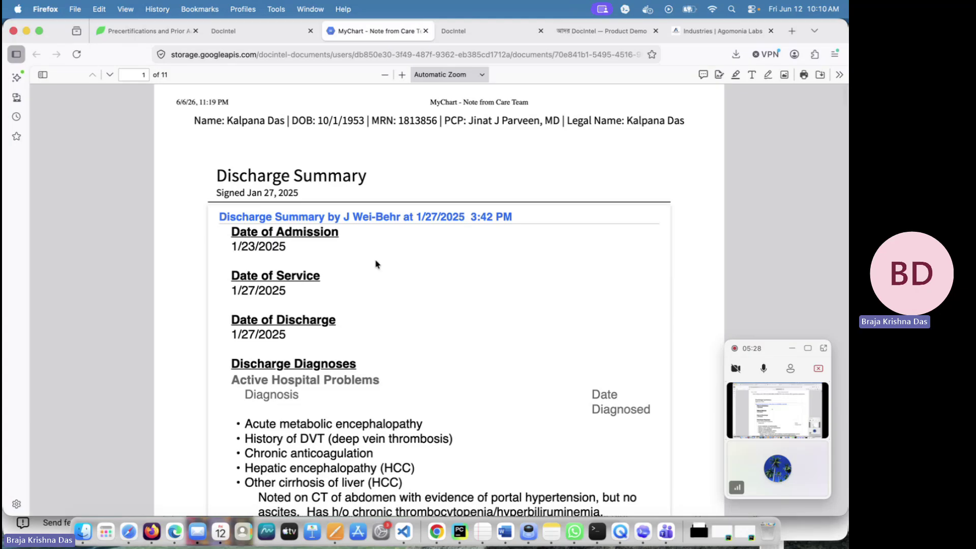
{"action": "scroll", "coordinate": [377, 260], "scroll_direction": "down", "scroll_amount": 10}
{"action": "scroll", "coordinate": [375, 260], "scroll_direction": "down", "scroll_amount": 20}
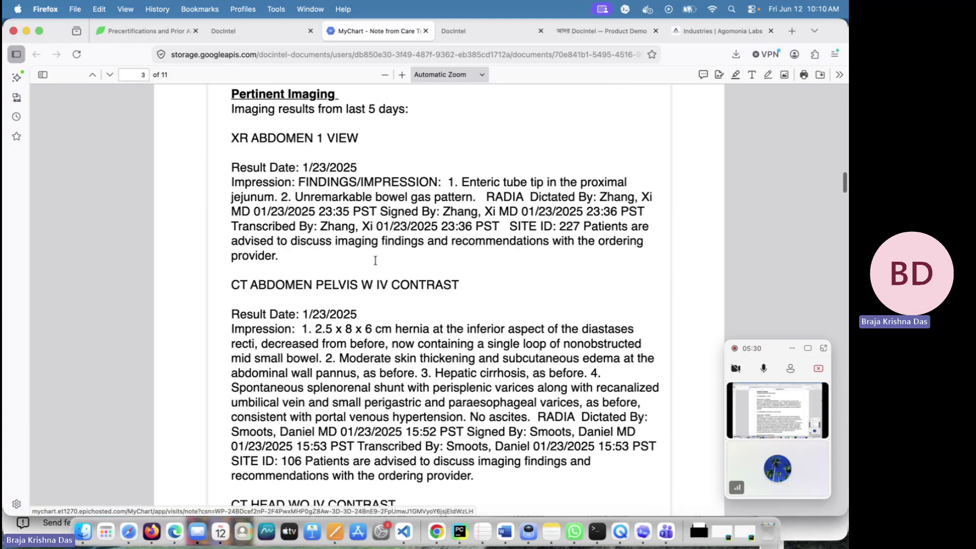
{"action": "scroll", "coordinate": [375, 260], "scroll_direction": "down", "scroll_amount": 20}
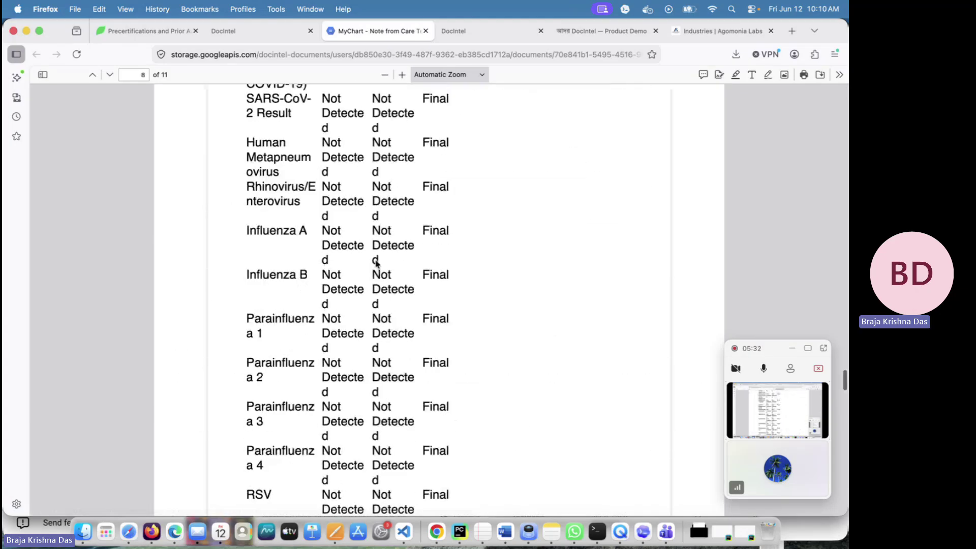
{"action": "scroll", "coordinate": [376, 263], "scroll_direction": "down", "scroll_amount": 10}
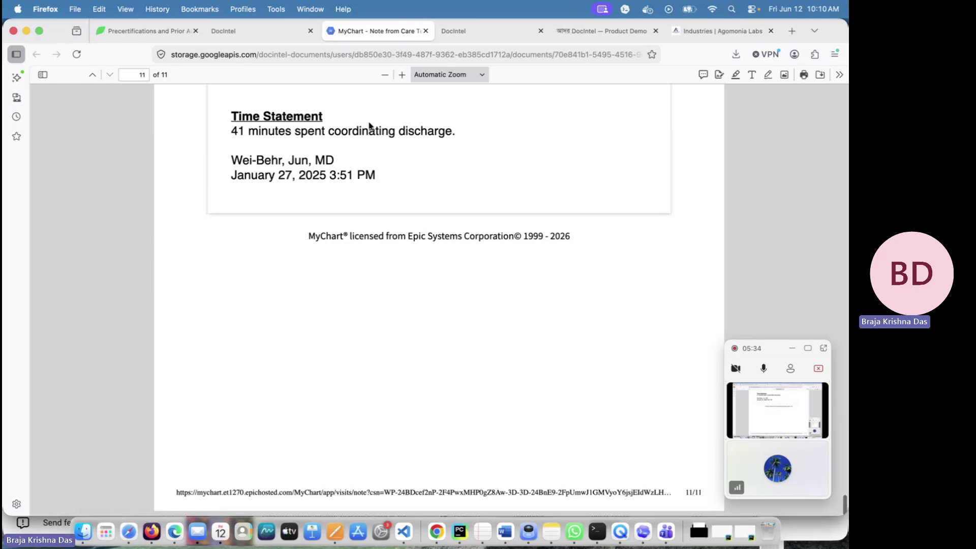
{"action": "left_click_drag", "start_coordinate": [113, 62], "coordinate": [108, 95]}
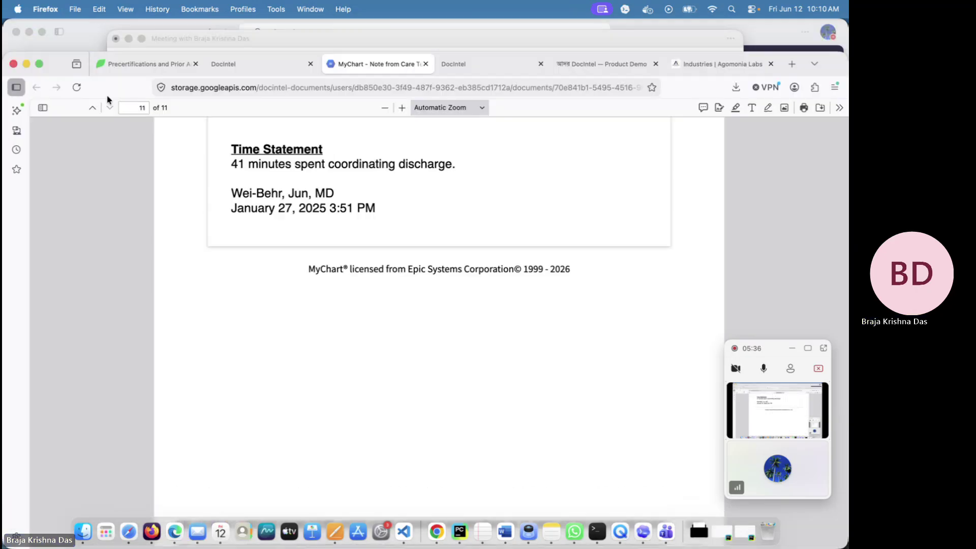
{"action": "left_click", "coordinate": [426, 64]}
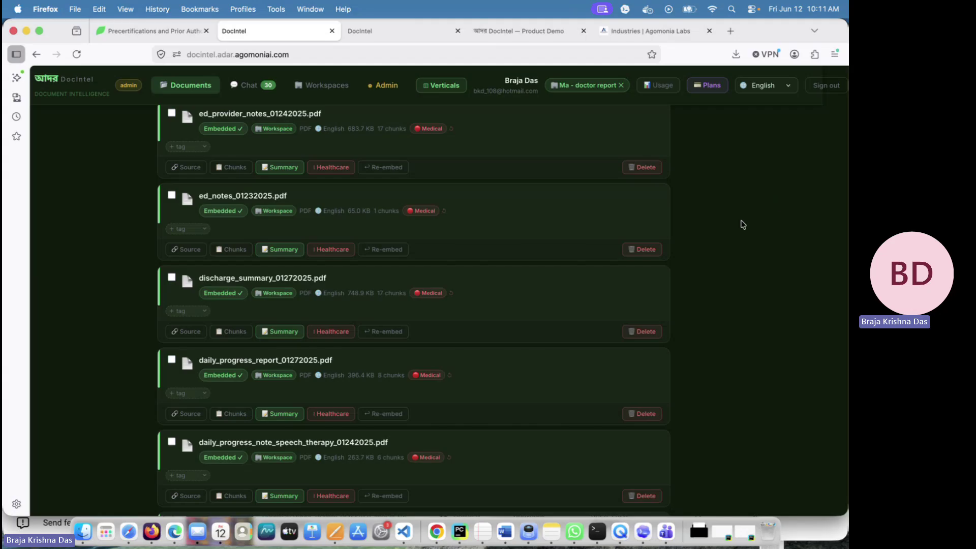
- Look through the remaining workspace documents down to after_visit_summary_01072025.pdf, and return to the provider notes
{"action": "scroll", "coordinate": [743, 224], "scroll_direction": "down", "scroll_amount": 10}
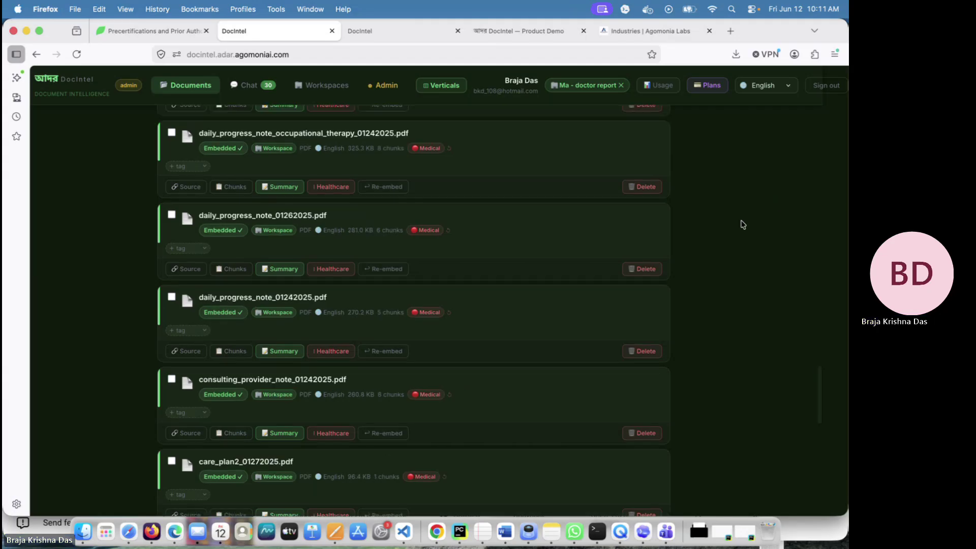
{"action": "scroll", "coordinate": [743, 224], "scroll_direction": "down", "scroll_amount": 8}
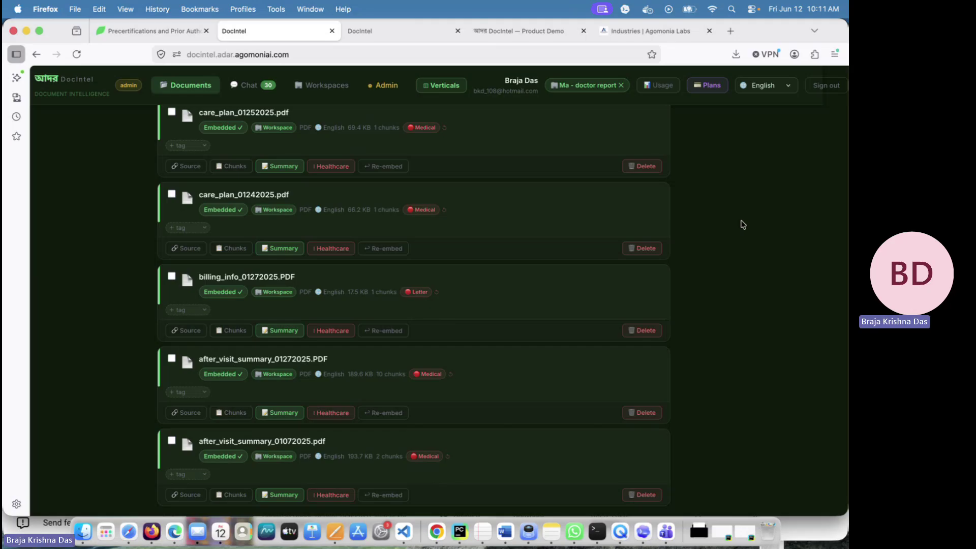
{"action": "scroll", "coordinate": [743, 224], "scroll_direction": "up", "scroll_amount": 15}
{"action": "scroll", "coordinate": [743, 224], "scroll_direction": "up", "scroll_amount": 10}
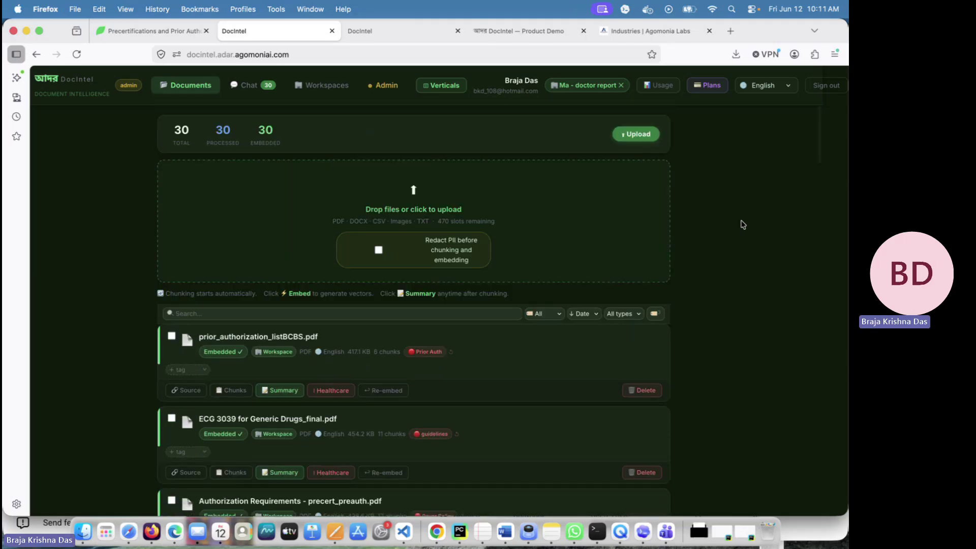
{"action": "scroll", "coordinate": [743, 224], "scroll_direction": "down", "scroll_amount": 3}
{"action": "scroll", "coordinate": [743, 224], "scroll_direction": "up", "scroll_amount": 2}
{"action": "scroll", "coordinate": [103, 305], "scroll_direction": "down", "scroll_amount": 8}
{"action": "scroll", "coordinate": [103, 305], "scroll_direction": "down", "scroll_amount": 8}
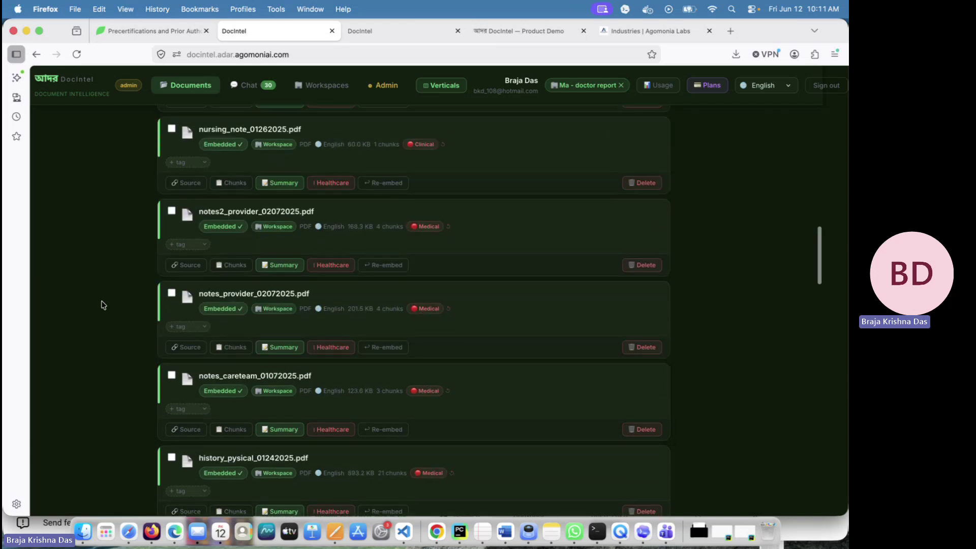
{"action": "scroll", "coordinate": [102, 304], "scroll_direction": "down", "scroll_amount": 8}
{"action": "scroll", "coordinate": [102, 304], "scroll_direction": "up", "scroll_amount": 8}
- Open the Healthcare workflow of notes2_provider_02072025.pdf, view its clinical scribe, prior auth and clinical workflow views, and close it
{"action": "left_click", "coordinate": [327, 267]}
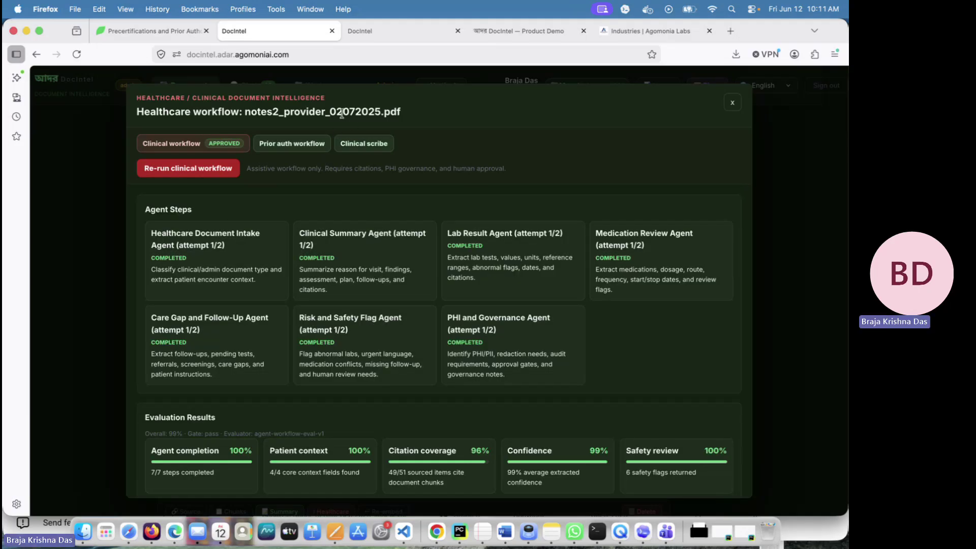
{"action": "left_click", "coordinate": [376, 149]}
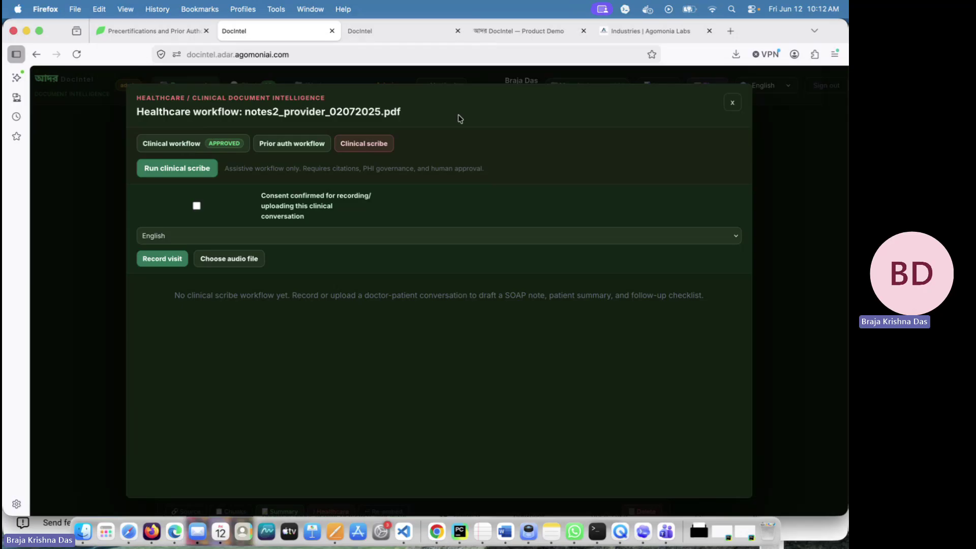
{"action": "left_click", "coordinate": [186, 146]}
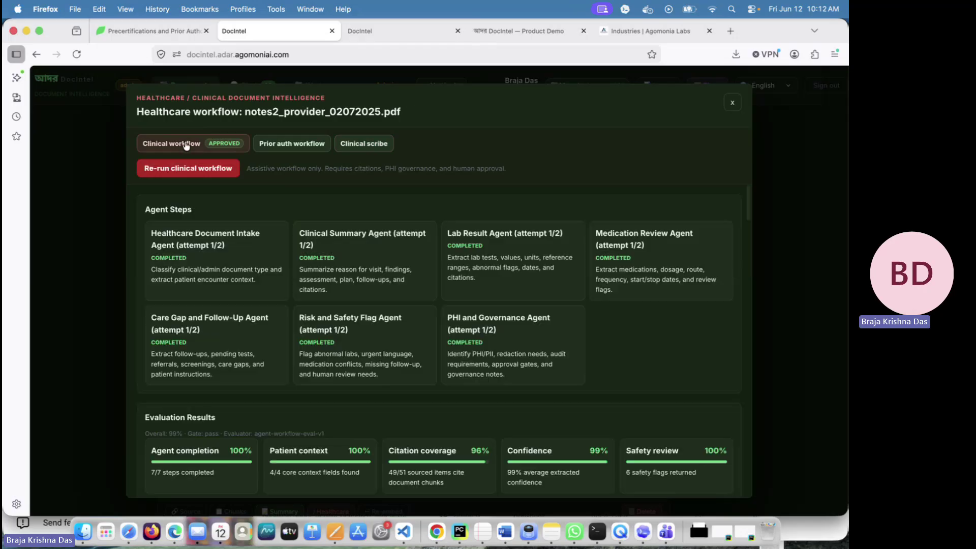
{"action": "left_click", "coordinate": [300, 146]}
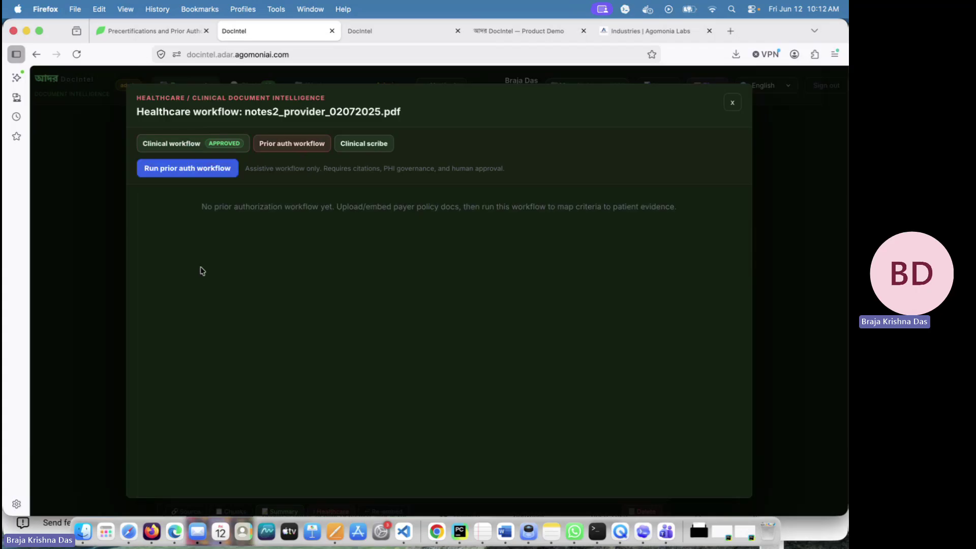
{"action": "left_click", "coordinate": [197, 147]}
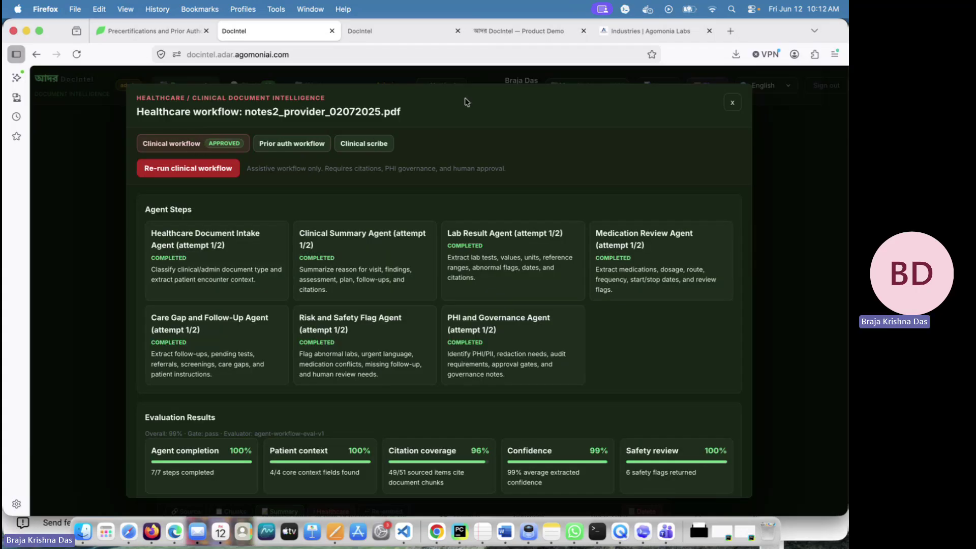
{"action": "left_click", "coordinate": [733, 104]}
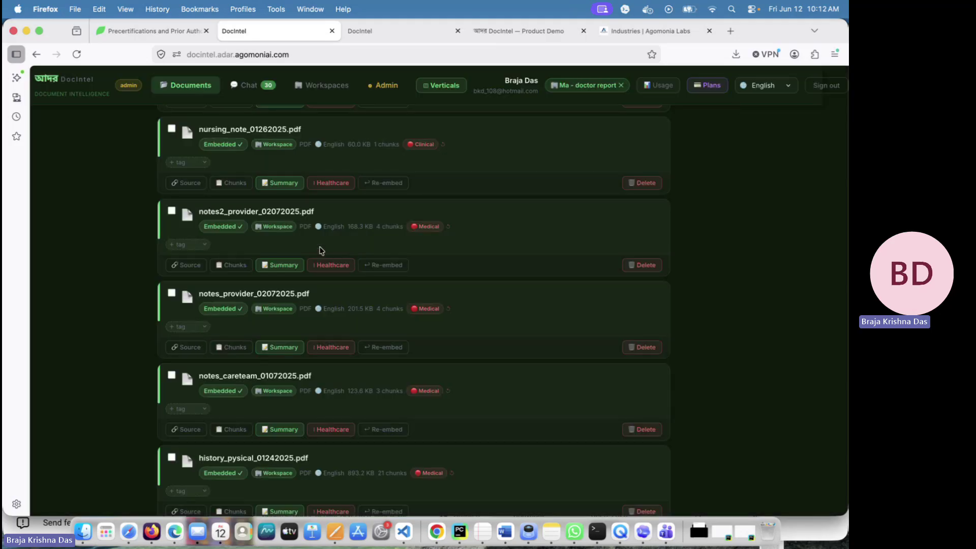
- Open the Healthcare workflow of notes_provider_02072025.pdf and view its prior auth results, followed by its clinical workflow results
{"action": "left_click", "coordinate": [331, 348]}
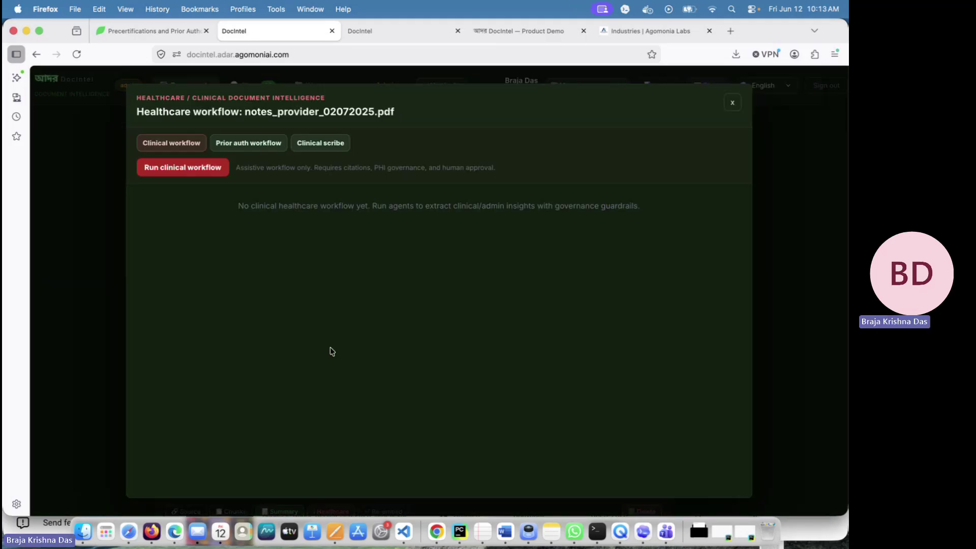
{"action": "left_click", "coordinate": [290, 144]}
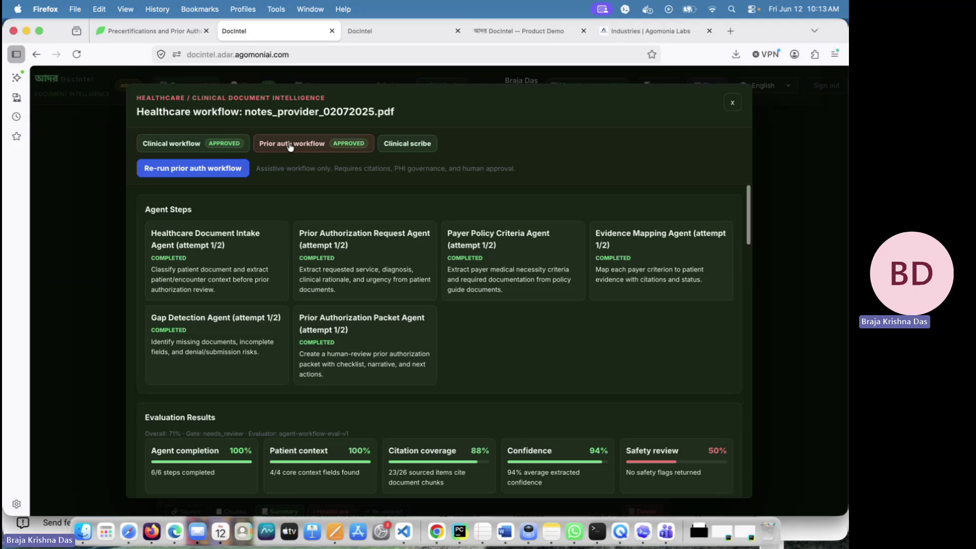
{"action": "left_click", "coordinate": [200, 145]}
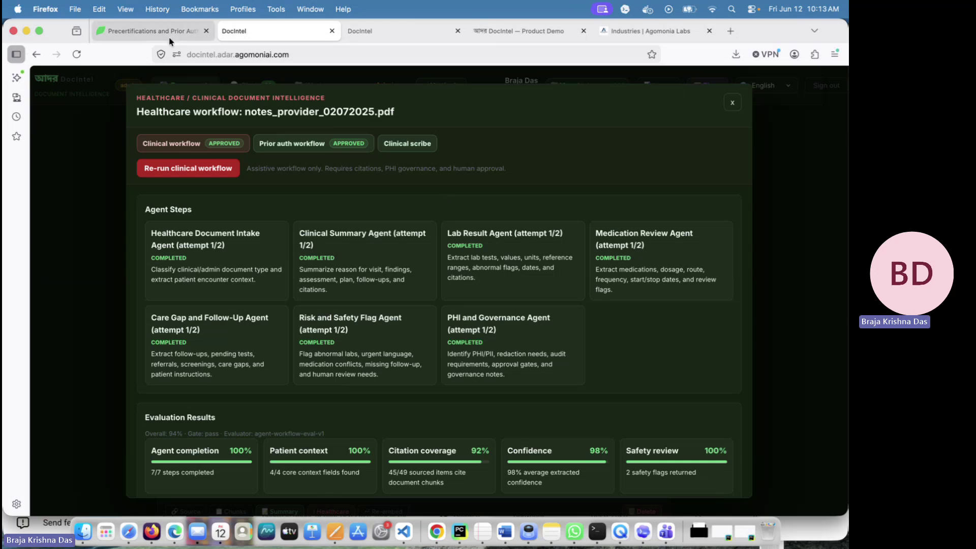
- Highlight the workflow title and its file name notes_provider_02072025.pdf, and clear the selection
{"action": "triple_click", "coordinate": [217, 122]}
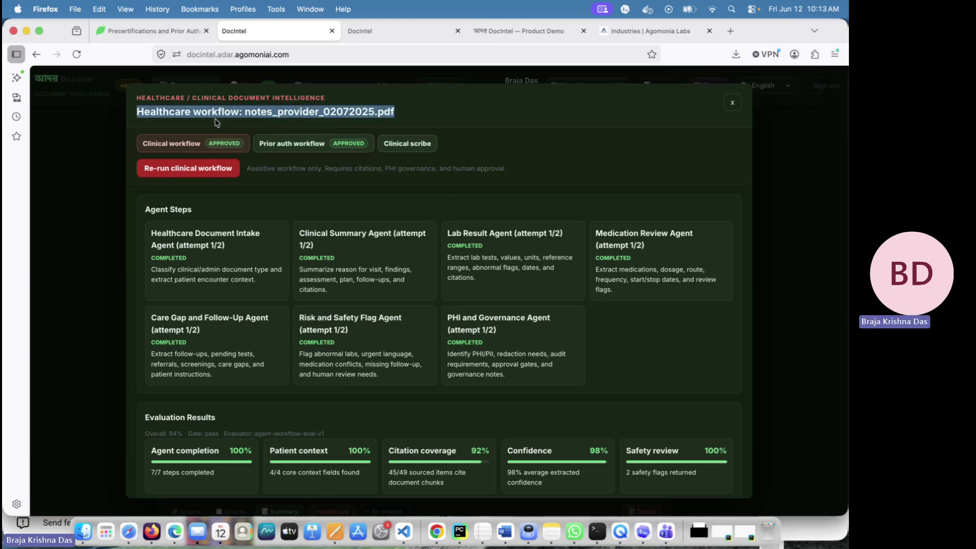
{"action": "double_click", "coordinate": [321, 113]}
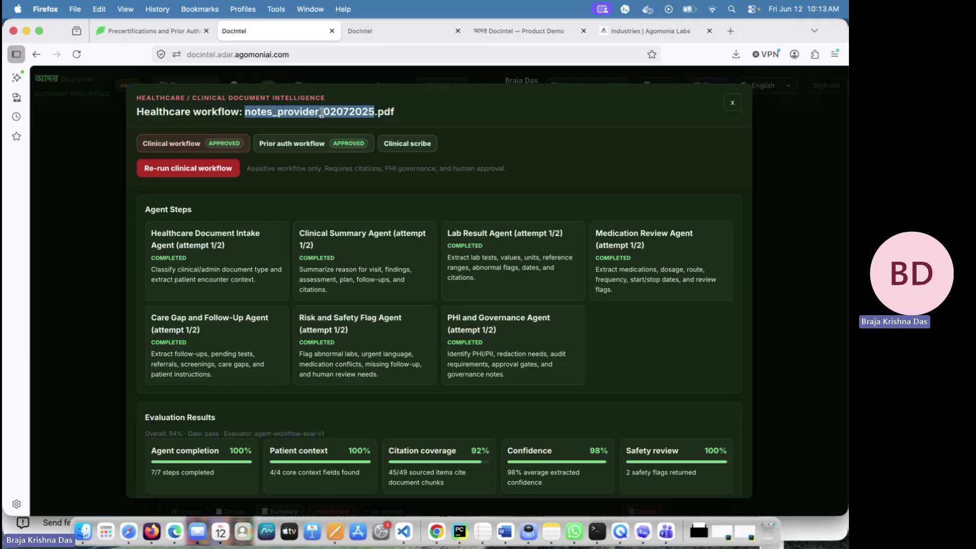
{"action": "triple_click", "coordinate": [321, 112]}
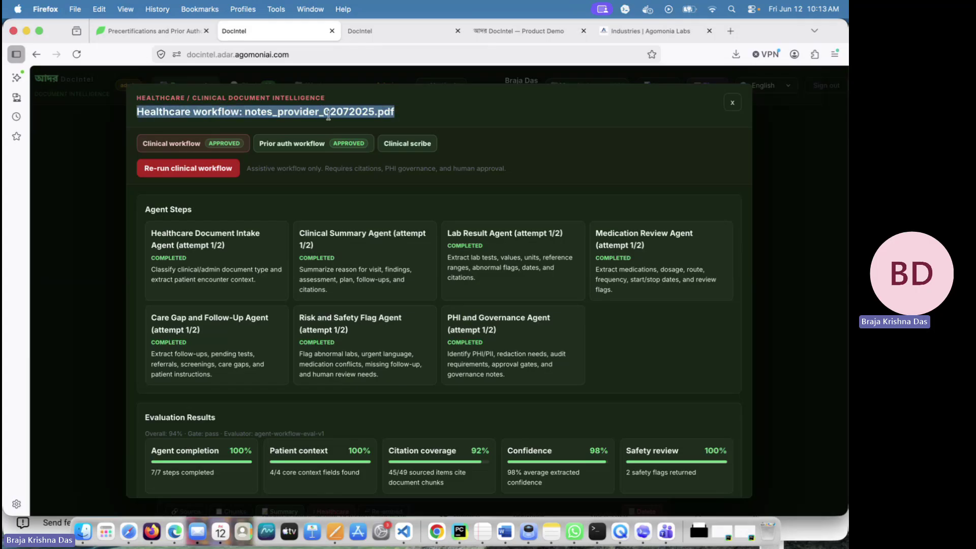
{"action": "double_click", "coordinate": [328, 115]}
{"action": "left_click", "coordinate": [328, 114]}
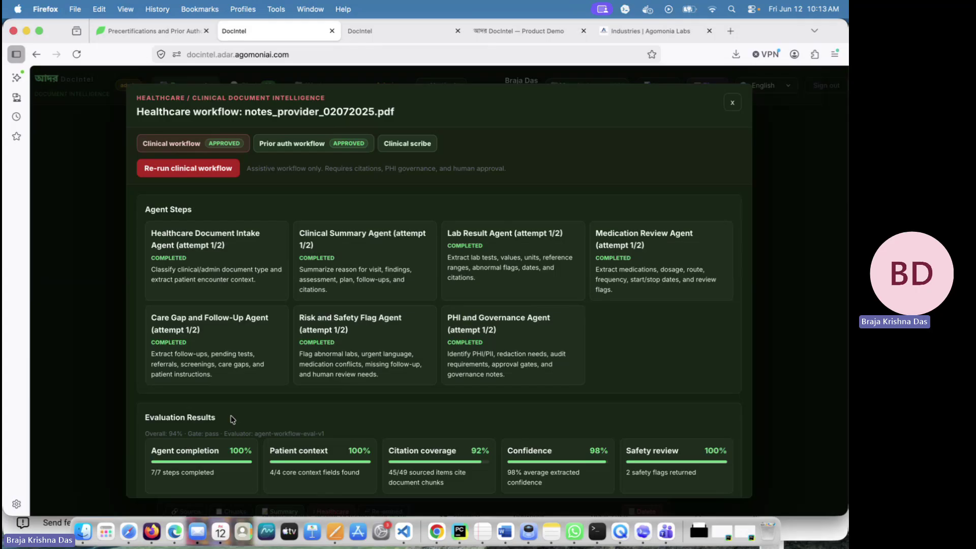
- Read the clinical workflow's Summary, highlighting its paragraph, and look over the Patient / Encounter Context section
{"action": "scroll", "coordinate": [231, 419], "scroll_direction": "down", "scroll_amount": 10}
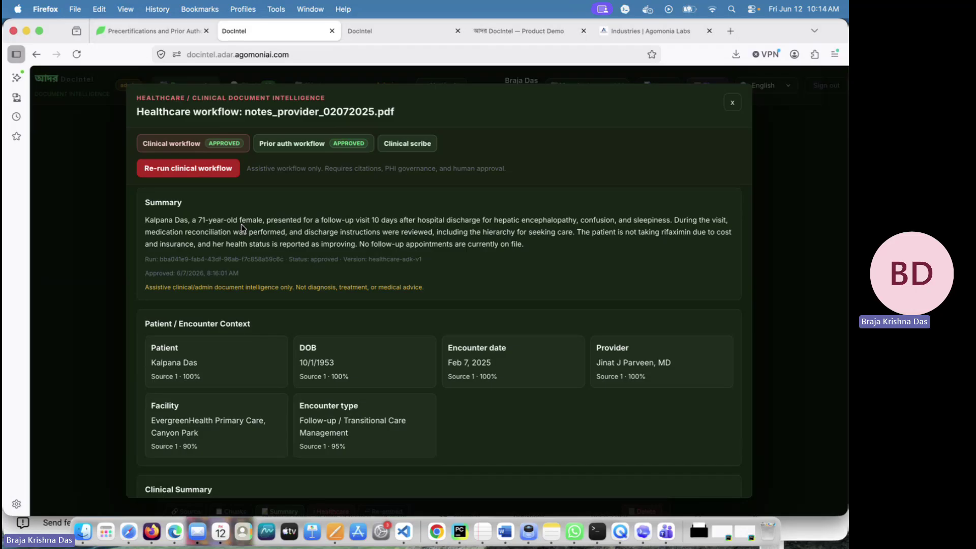
{"action": "left_click_drag", "start_coordinate": [145, 220], "coordinate": [601, 257]}
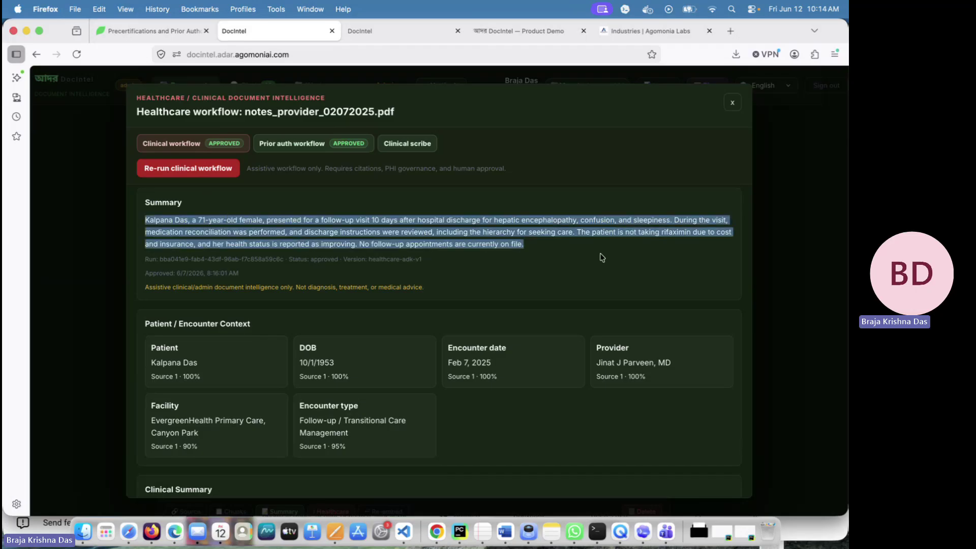
{"action": "left_click", "coordinate": [184, 222]}
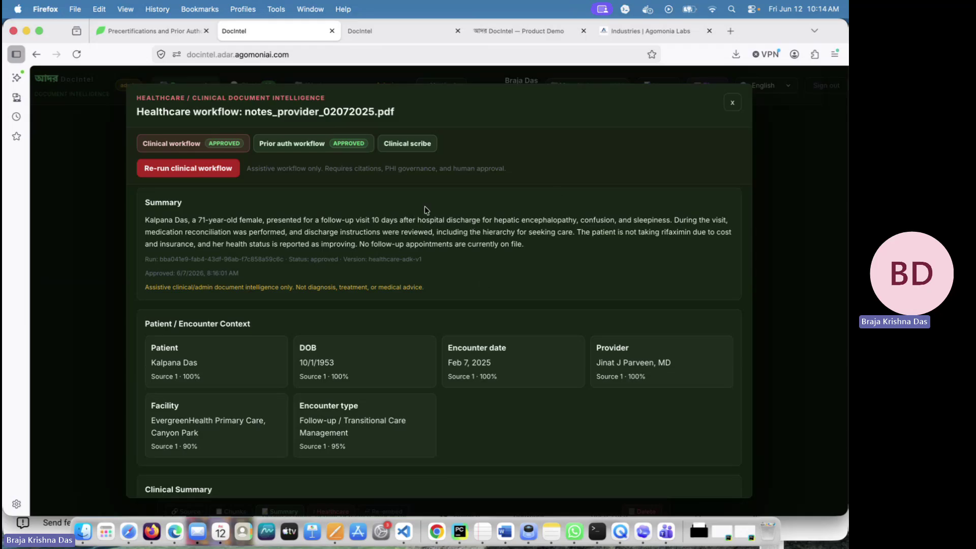
{"action": "double_click", "coordinate": [182, 323]}
{"action": "scroll", "coordinate": [183, 321], "scroll_direction": "down", "scroll_amount": 3}
{"action": "left_click", "coordinate": [182, 321]}
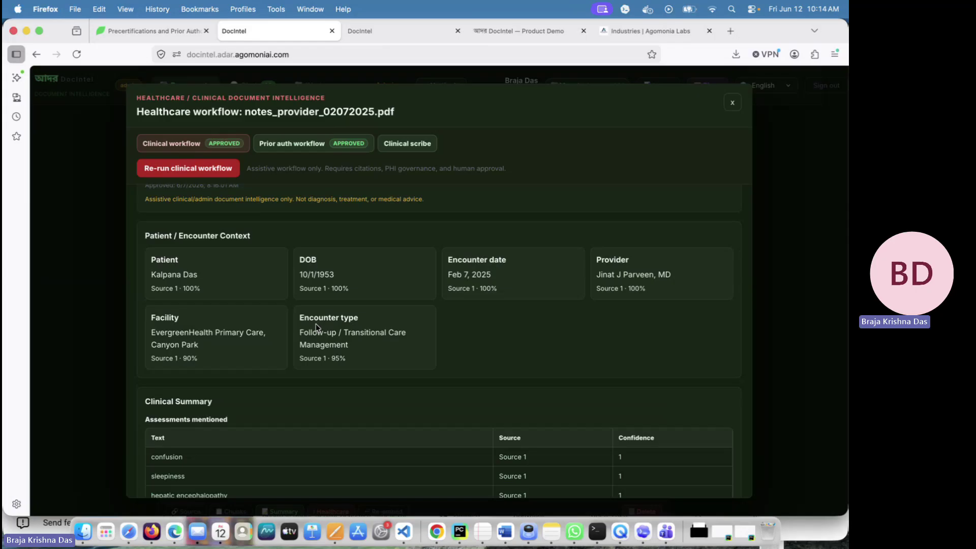
- Examine the assessments mentioned and the plan items in the Clinical Summary, highlighting the two medication reconciliation entries
{"action": "scroll", "coordinate": [538, 349], "scroll_direction": "down", "scroll_amount": 4}
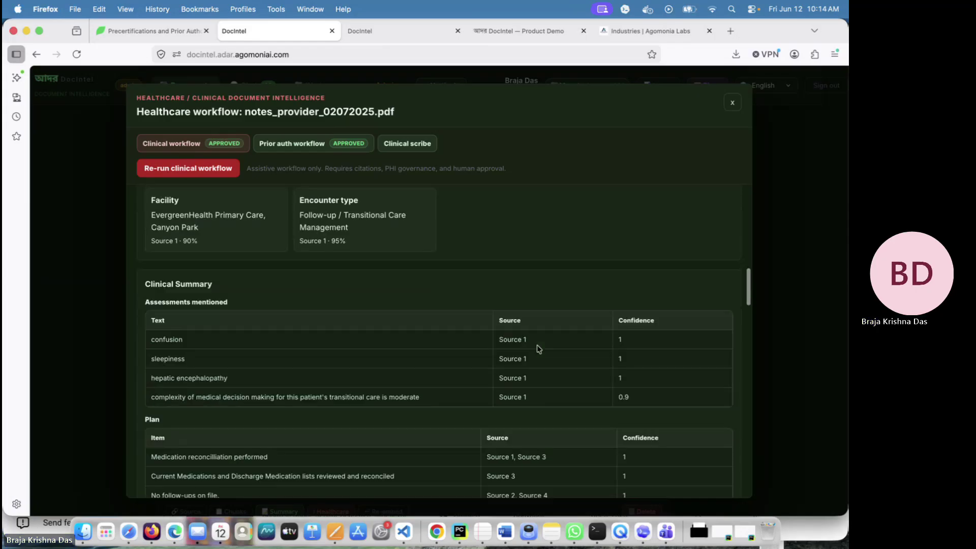
{"action": "scroll", "coordinate": [538, 349], "scroll_direction": "down", "scroll_amount": 3}
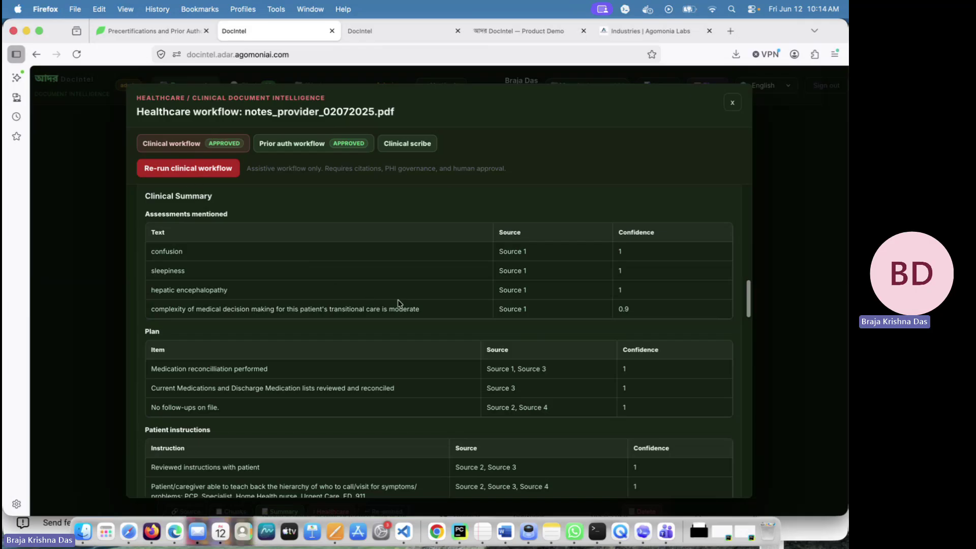
{"action": "triple_click", "coordinate": [171, 216]}
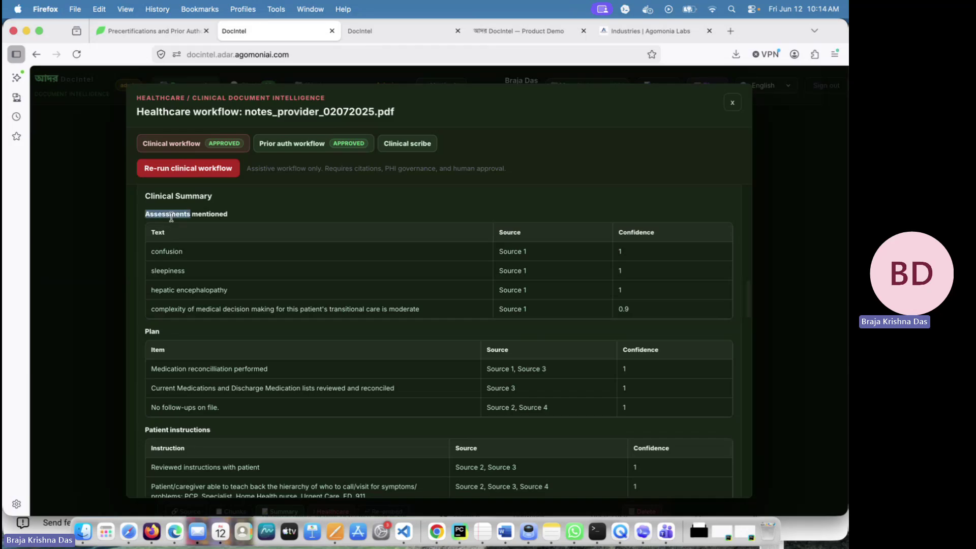
{"action": "left_click", "coordinate": [171, 249]}
{"action": "double_click", "coordinate": [159, 332]}
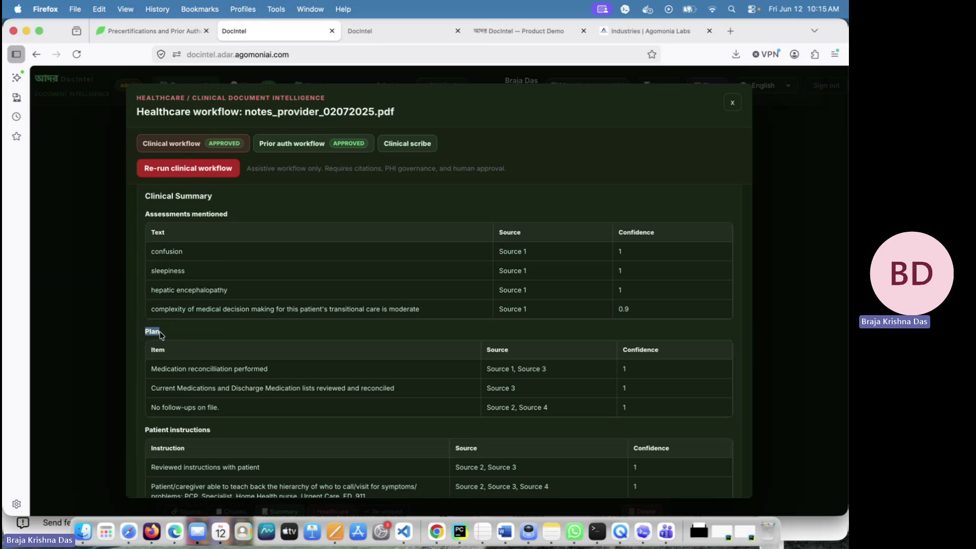
{"action": "triple_click", "coordinate": [168, 371]}
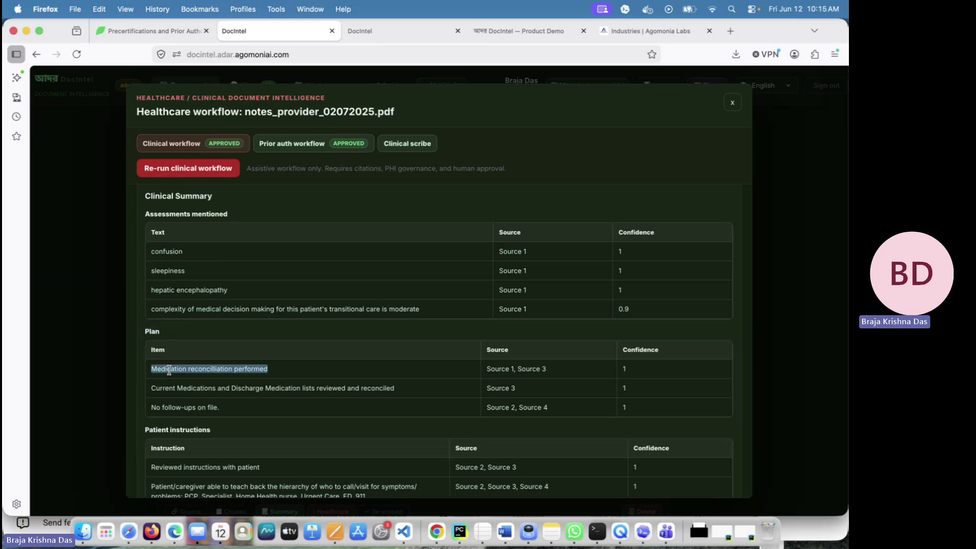
{"action": "triple_click", "coordinate": [220, 390]}
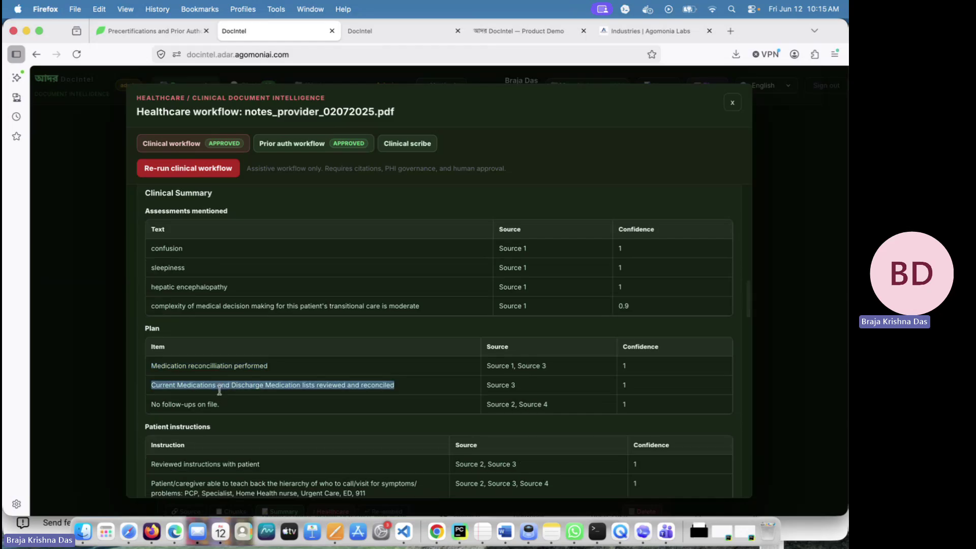
- Review the patient instructions in the Clinical Summary and the Lab Results section beneath them
{"action": "scroll", "coordinate": [220, 392], "scroll_direction": "down", "scroll_amount": 3}
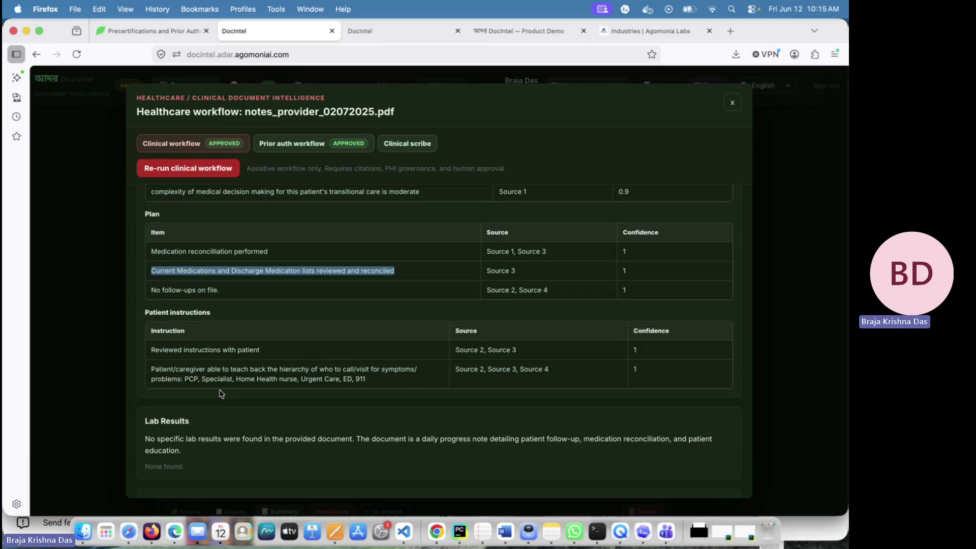
{"action": "left_click", "coordinate": [193, 313]}
{"action": "double_click", "coordinate": [206, 314]}
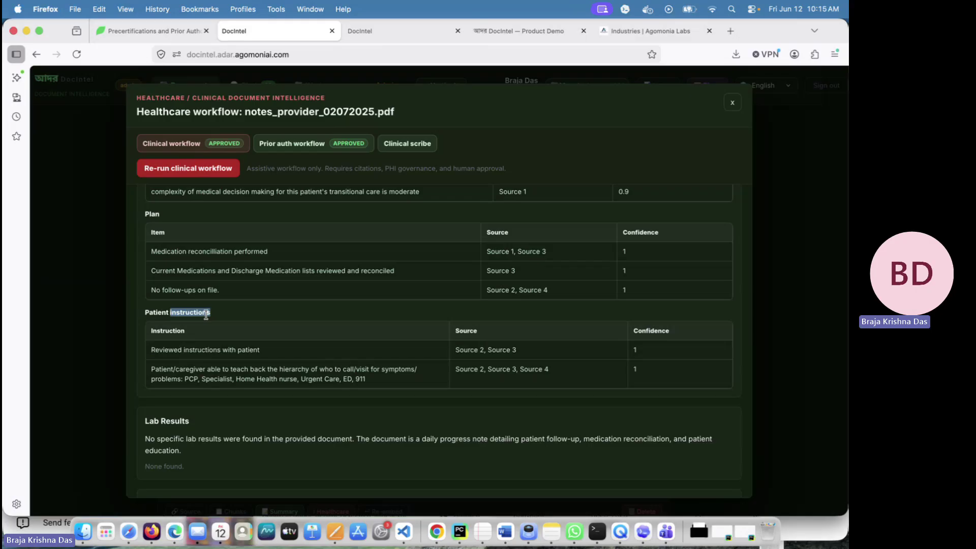
{"action": "double_click", "coordinate": [164, 313]}
{"action": "double_click", "coordinate": [190, 350]}
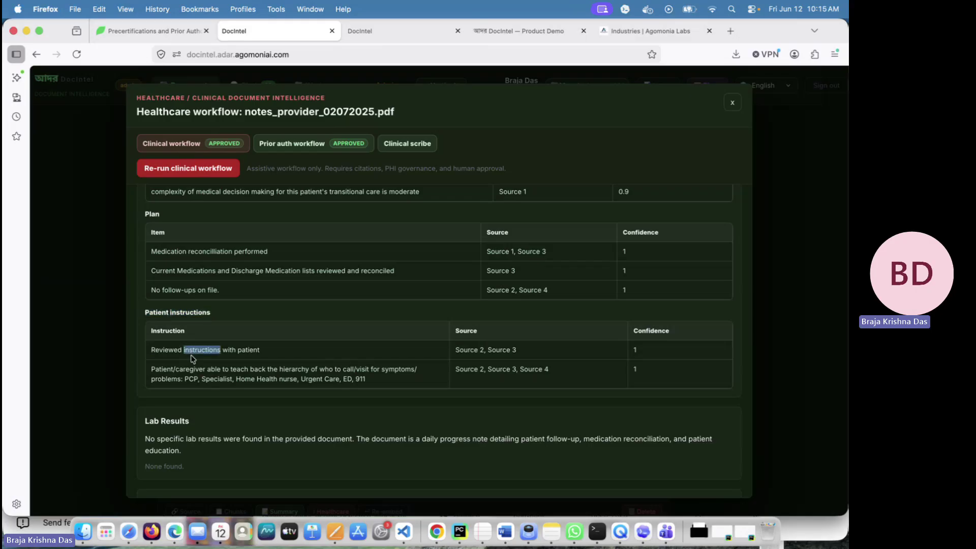
{"action": "triple_click", "coordinate": [190, 368]}
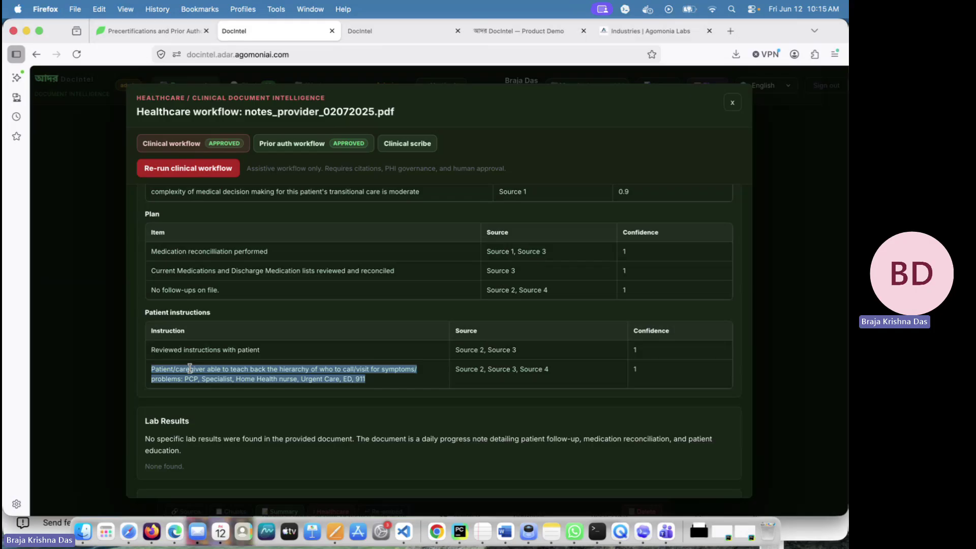
{"action": "double_click", "coordinate": [170, 439]}
{"action": "scroll", "coordinate": [180, 437], "scroll_direction": "down", "scroll_amount": 1}
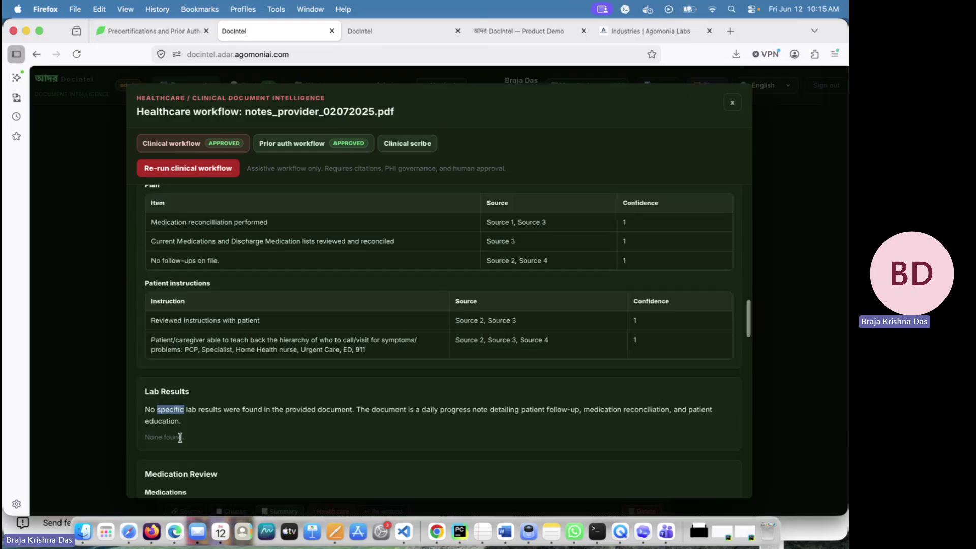
- Examine the Medication Review's medications and review flags, highlighting the recommendation about alternative options and patient assistance programs
{"action": "scroll", "coordinate": [181, 437], "scroll_direction": "down", "scroll_amount": 8}
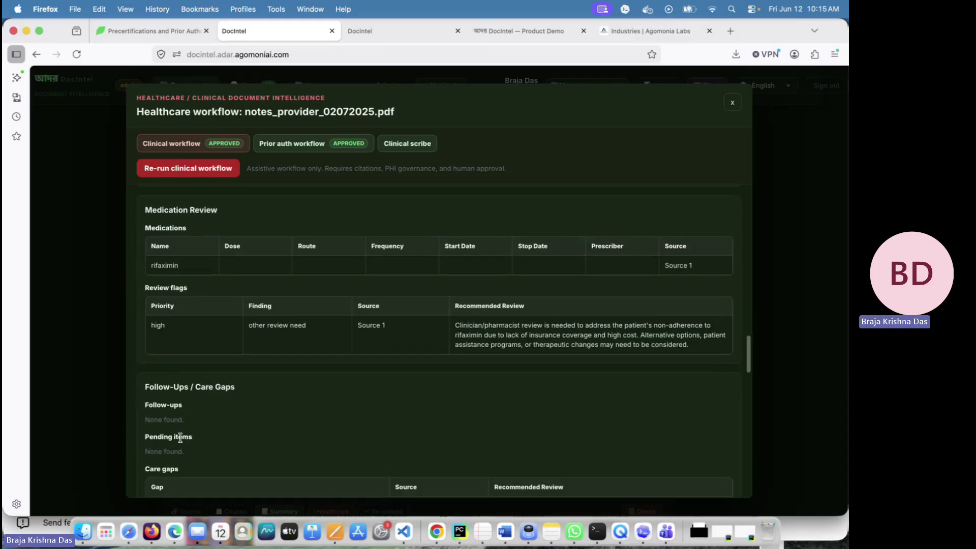
{"action": "scroll", "coordinate": [181, 438], "scroll_direction": "down", "scroll_amount": 1}
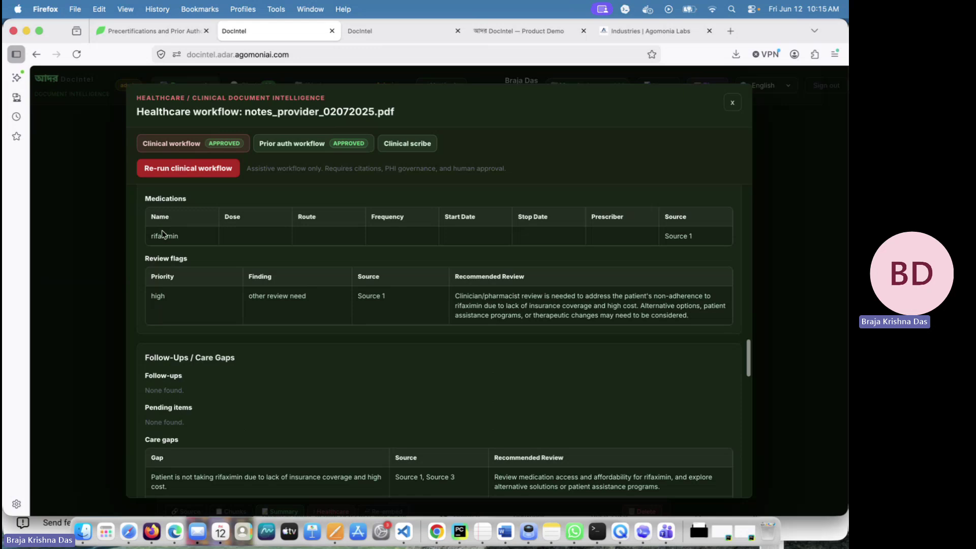
{"action": "double_click", "coordinate": [162, 234]}
{"action": "double_click", "coordinate": [165, 259]}
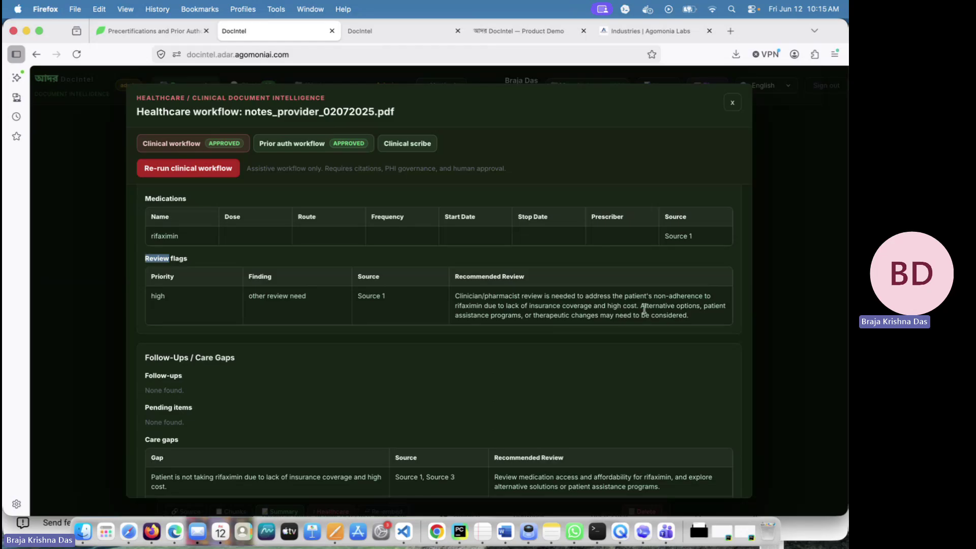
{"action": "left_click_drag", "start_coordinate": [641, 306], "coordinate": [640, 315]}
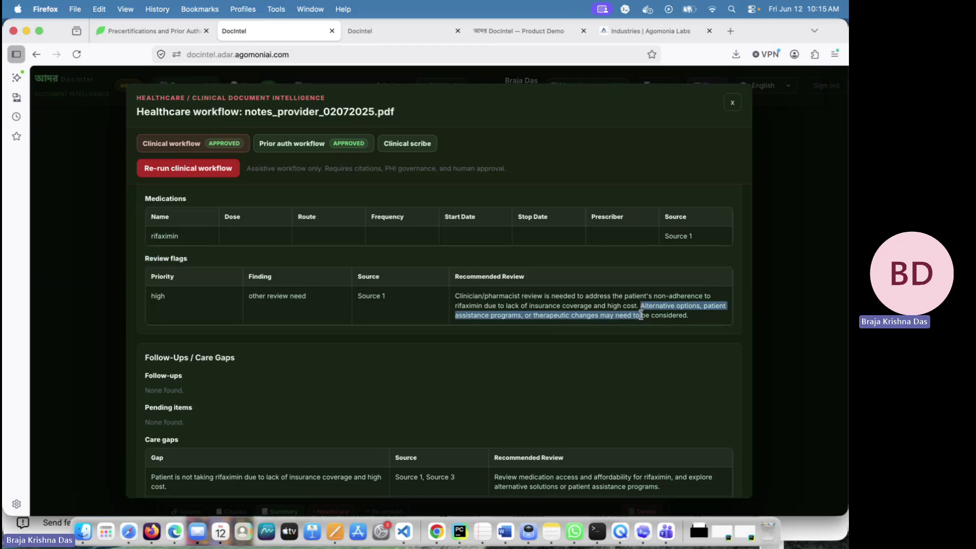
{"action": "left_click", "coordinate": [595, 331]}
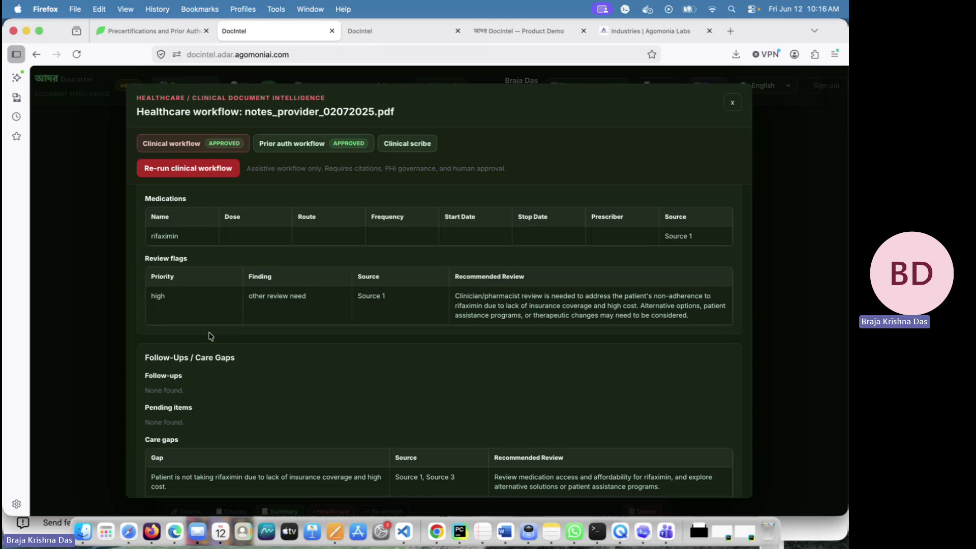
- Review the Follow-Ups / Care Gaps section, highlighting the follow-up care recommendation, and examine the Risk & Safety Flags
{"action": "triple_click", "coordinate": [186, 357]}
{"action": "scroll", "coordinate": [186, 358], "scroll_direction": "down", "scroll_amount": 2}
{"action": "scroll", "coordinate": [186, 357], "scroll_direction": "down", "scroll_amount": 8}
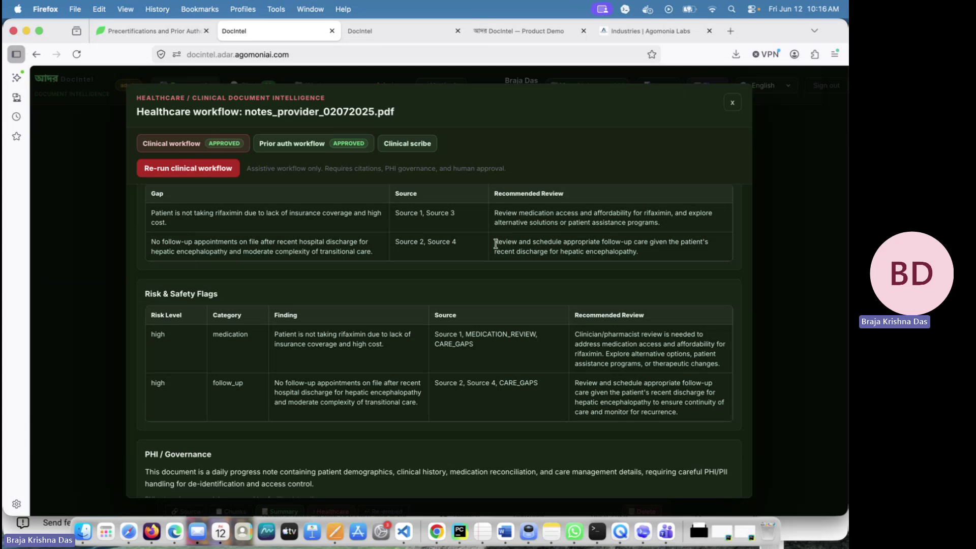
{"action": "left_click_drag", "start_coordinate": [496, 244], "coordinate": [660, 264]}
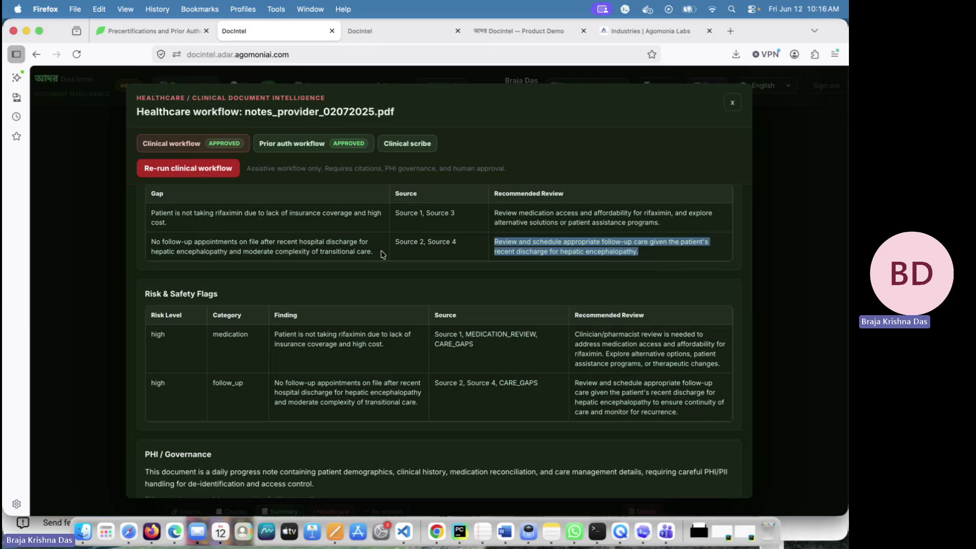
{"action": "triple_click", "coordinate": [174, 289]}
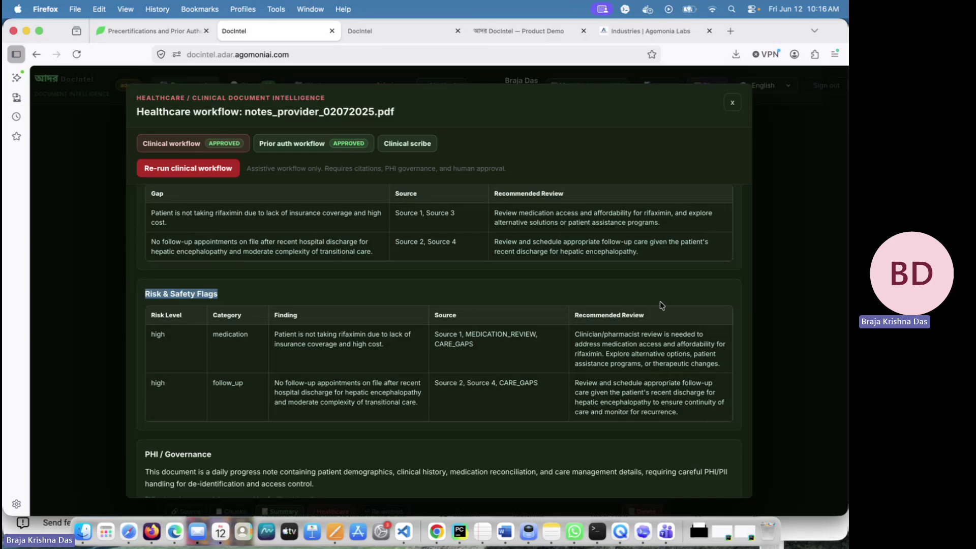
- Look through the PHI / Governance redaction recommendations and governance notes, and return to the clinical workflow's Agent Steps
{"action": "scroll", "coordinate": [380, 377], "scroll_direction": "down", "scroll_amount": 1}
{"action": "scroll", "coordinate": [380, 376], "scroll_direction": "down", "scroll_amount": 8}
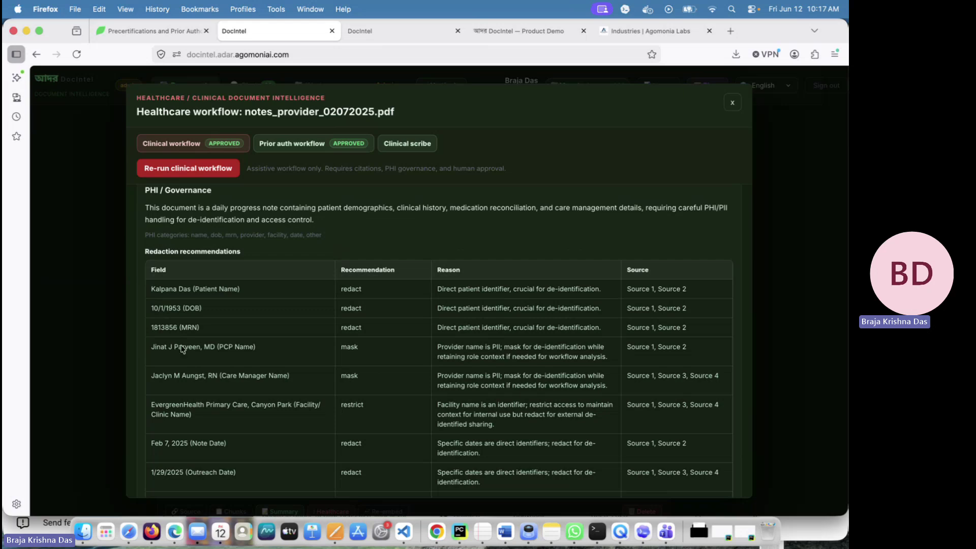
{"action": "scroll", "coordinate": [304, 417], "scroll_direction": "down", "scroll_amount": 1}
{"action": "scroll", "coordinate": [305, 418], "scroll_direction": "down", "scroll_amount": 10}
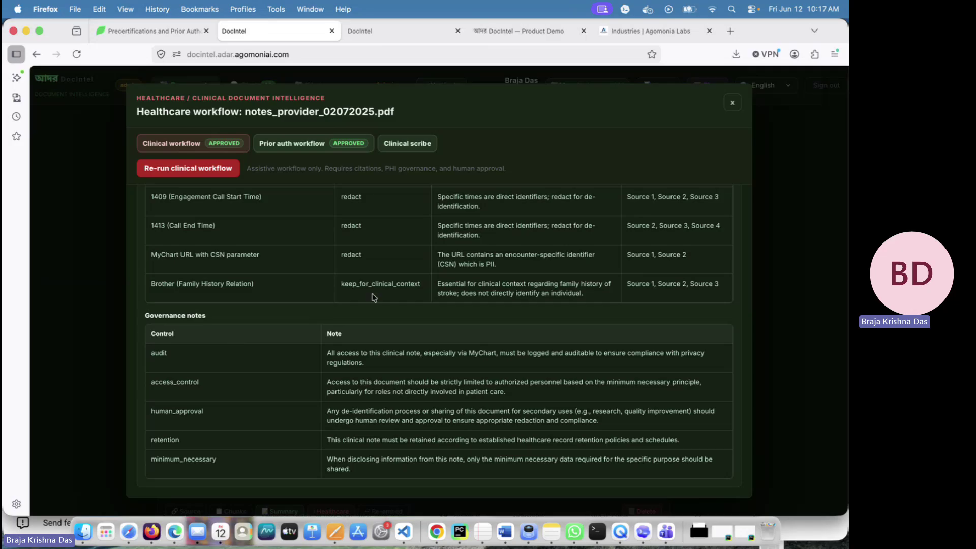
{"action": "scroll", "coordinate": [374, 297], "scroll_direction": "up", "scroll_amount": 5}
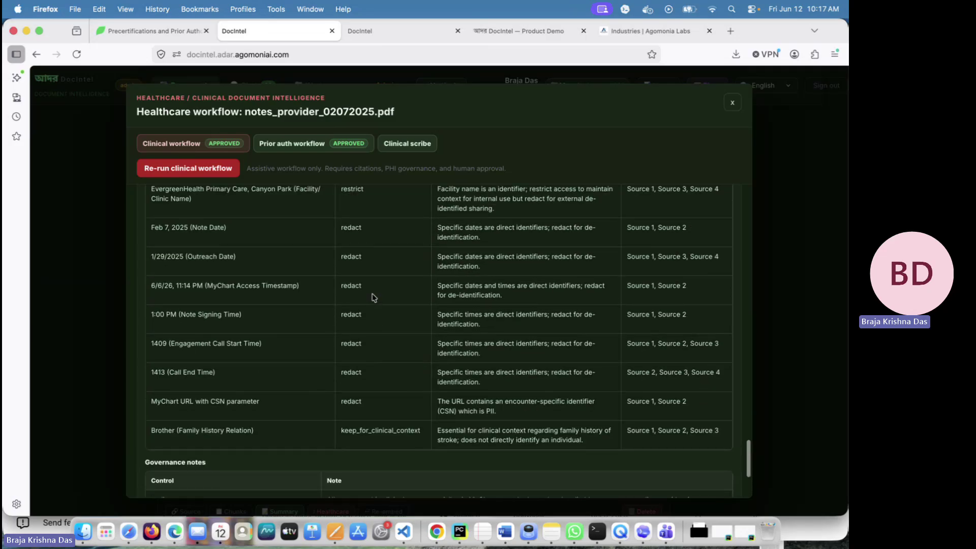
{"action": "scroll", "coordinate": [374, 297], "scroll_direction": "up", "scroll_amount": 15}
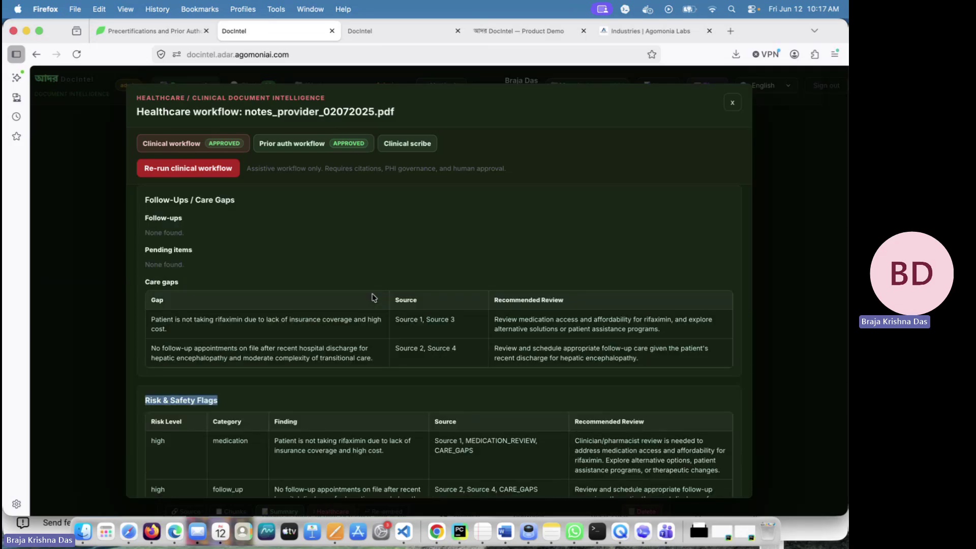
{"action": "scroll", "coordinate": [372, 293], "scroll_direction": "up", "scroll_amount": 10}
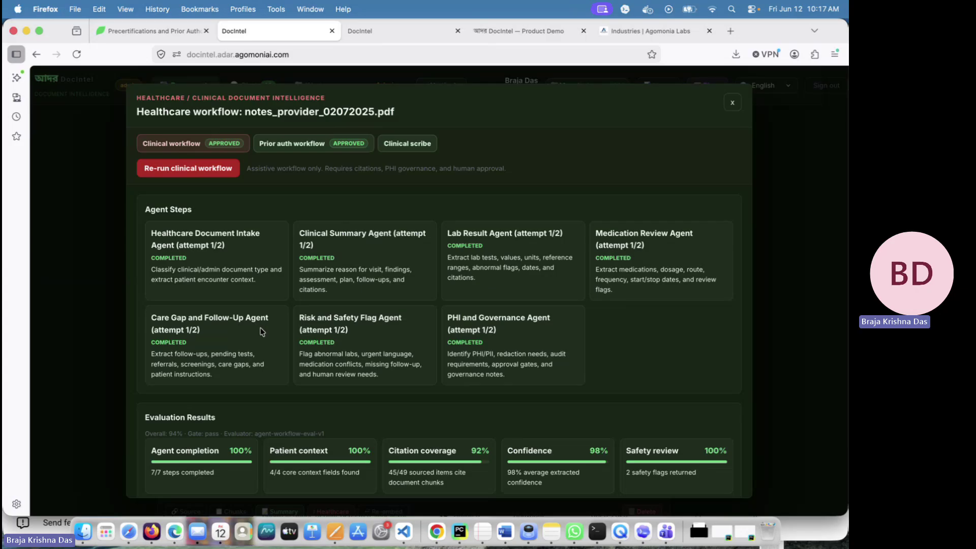
- Switch to the prior auth workflow and examine its Agent Steps, highlighting the intake, authorization request and payer policy criteria agents
{"action": "left_click", "coordinate": [311, 147]}
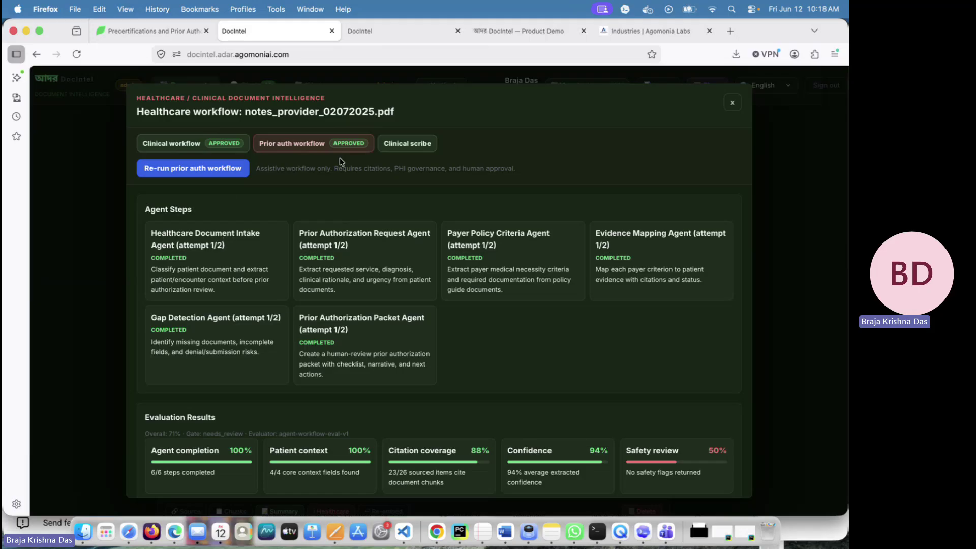
{"action": "triple_click", "coordinate": [197, 240]}
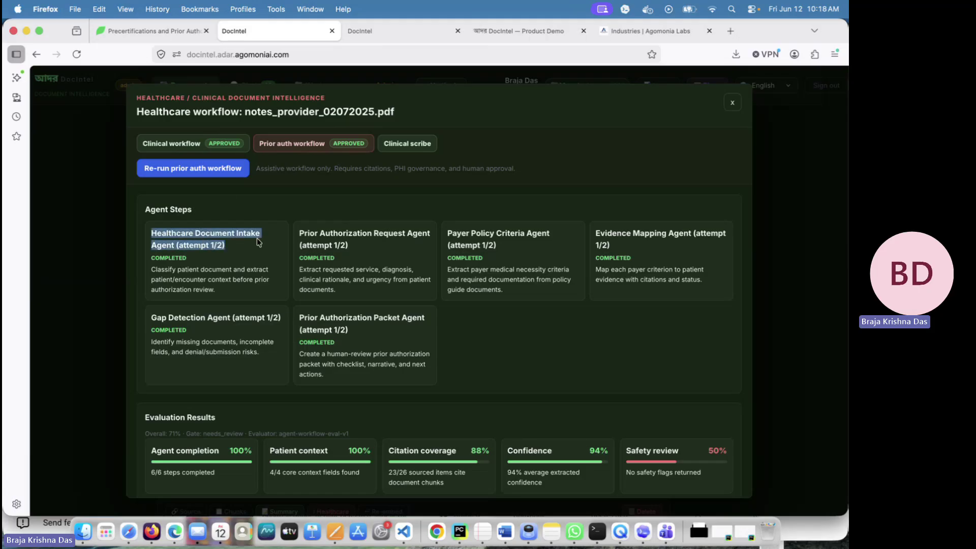
{"action": "triple_click", "coordinate": [348, 237]}
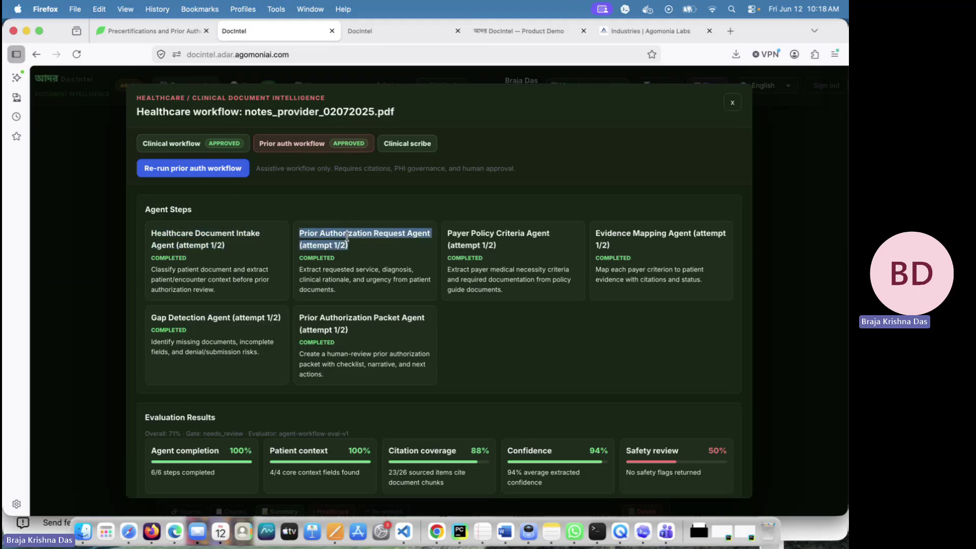
{"action": "double_click", "coordinate": [508, 233]}
{"action": "left_click", "coordinate": [508, 233]}
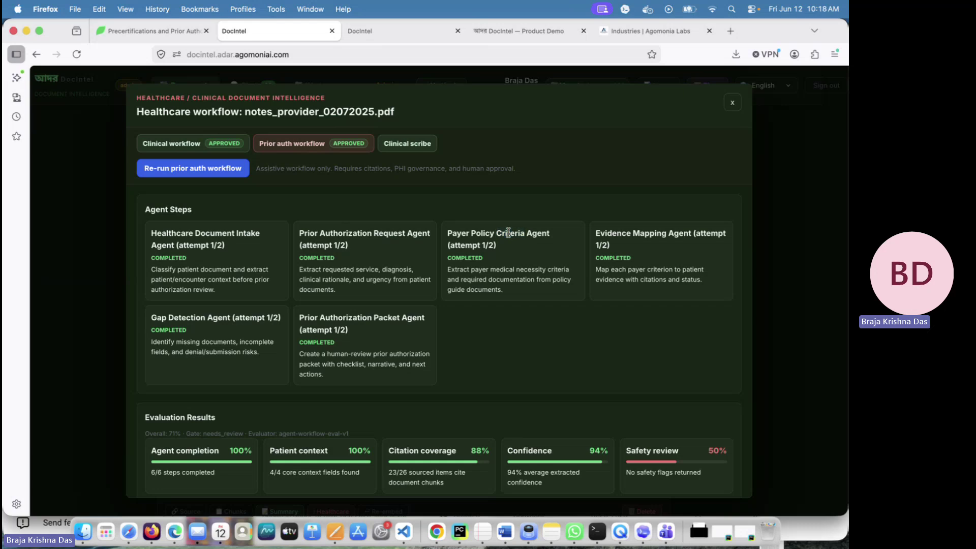
{"action": "triple_click", "coordinate": [508, 233]}
{"action": "left_click", "coordinate": [662, 246]}
- Examine the prior auth workflow's Evaluation Results, including the patient context, citation coverage and confidence scores and the threshold warnings
{"action": "scroll", "coordinate": [227, 397], "scroll_direction": "down", "scroll_amount": 1}
{"action": "scroll", "coordinate": [228, 397], "scroll_direction": "down", "scroll_amount": 5}
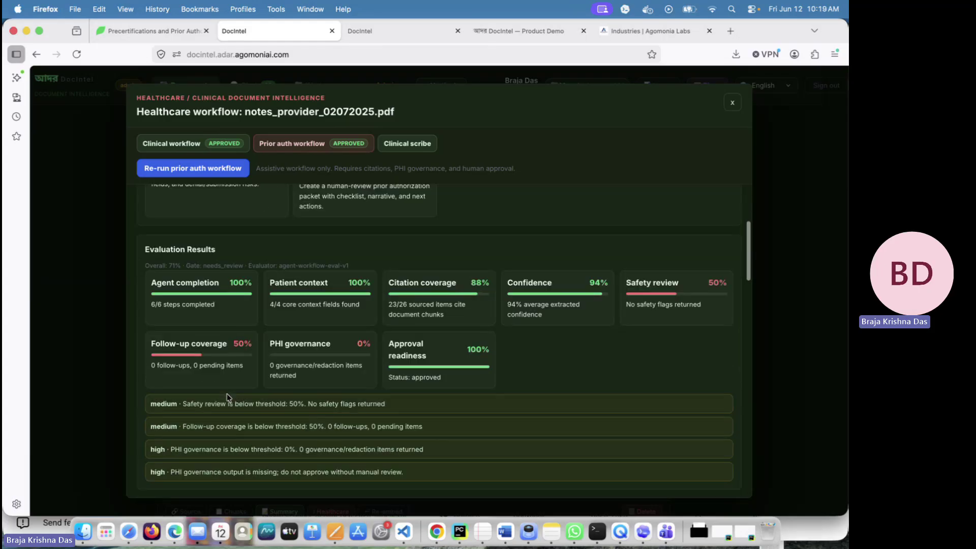
{"action": "scroll", "coordinate": [228, 397], "scroll_direction": "up", "scroll_amount": 3}
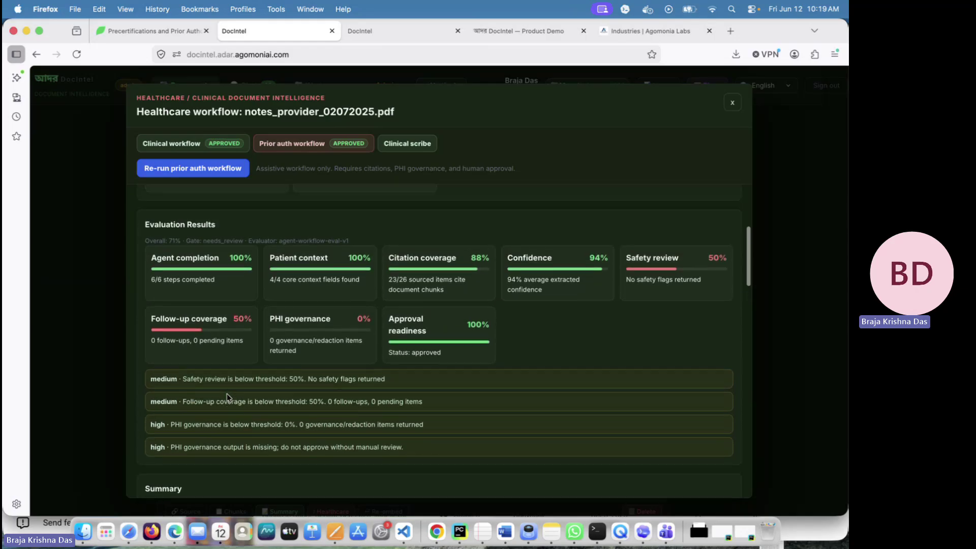
{"action": "scroll", "coordinate": [227, 397], "scroll_direction": "down", "scroll_amount": 1}
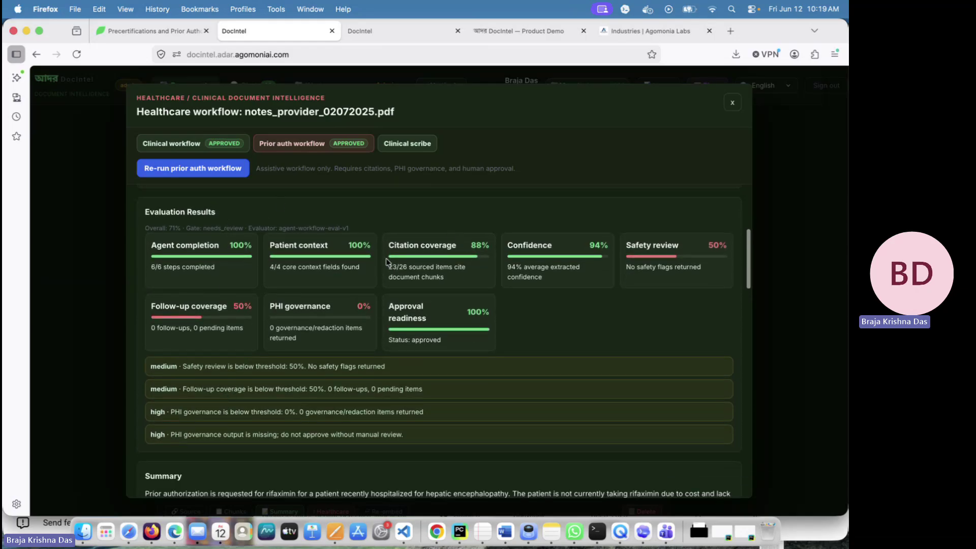
{"action": "triple_click", "coordinate": [299, 245]}
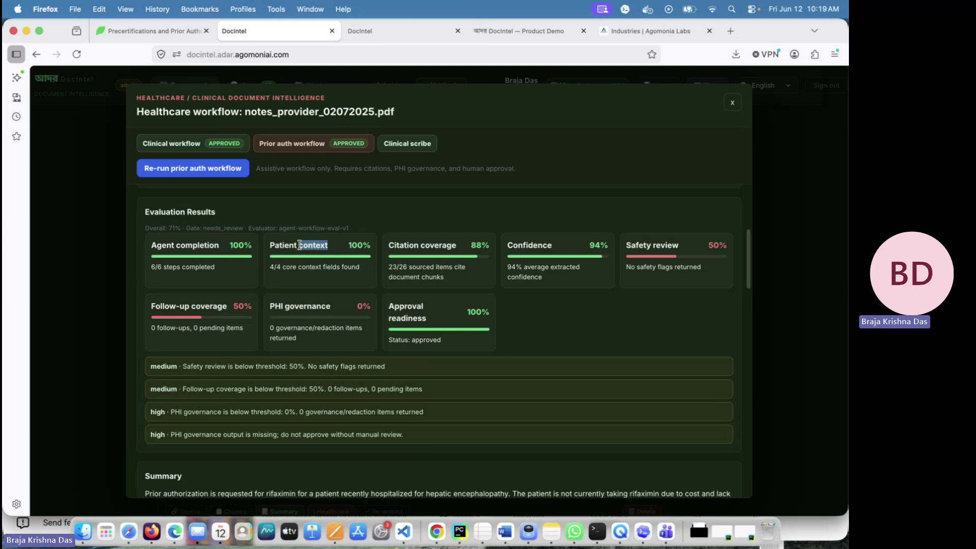
{"action": "triple_click", "coordinate": [409, 244]}
{"action": "left_click", "coordinate": [545, 246]}
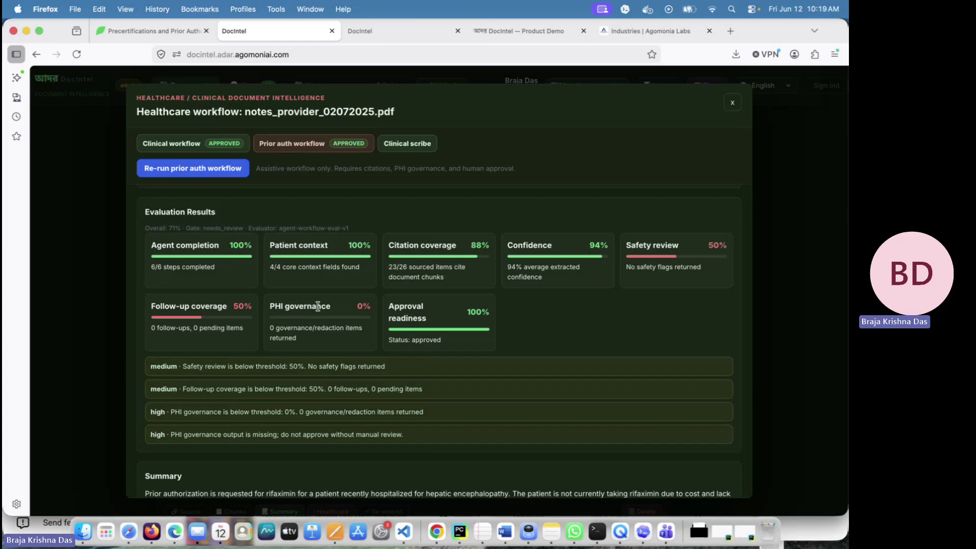
{"action": "scroll", "coordinate": [359, 307], "scroll_direction": "down", "scroll_amount": 4}
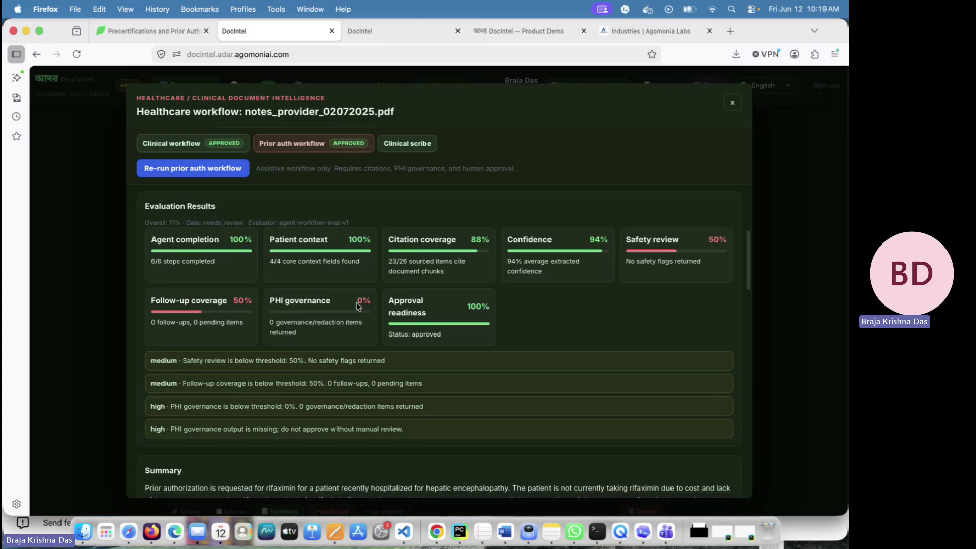
{"action": "scroll", "coordinate": [358, 305], "scroll_direction": "down", "scroll_amount": 5}
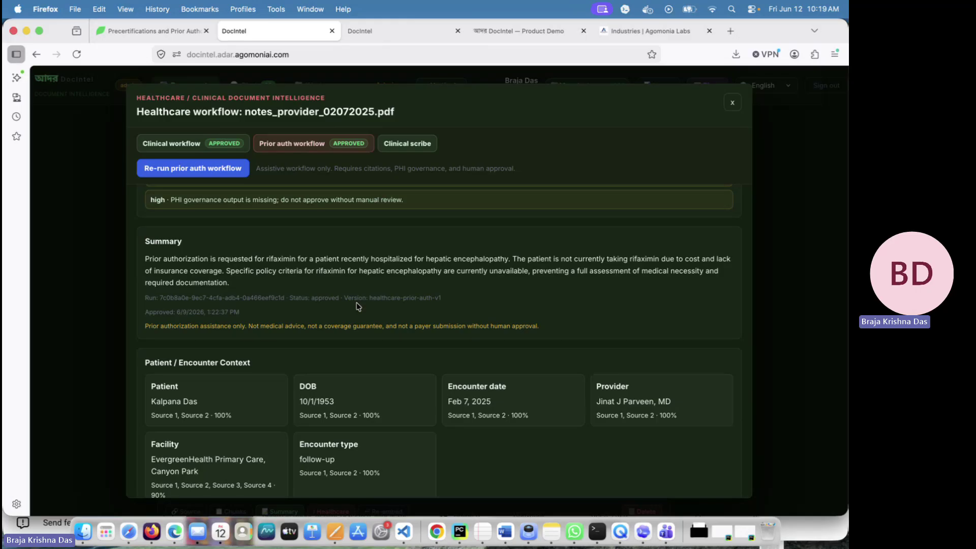
{"action": "scroll", "coordinate": [358, 305], "scroll_direction": "up", "scroll_amount": 9}
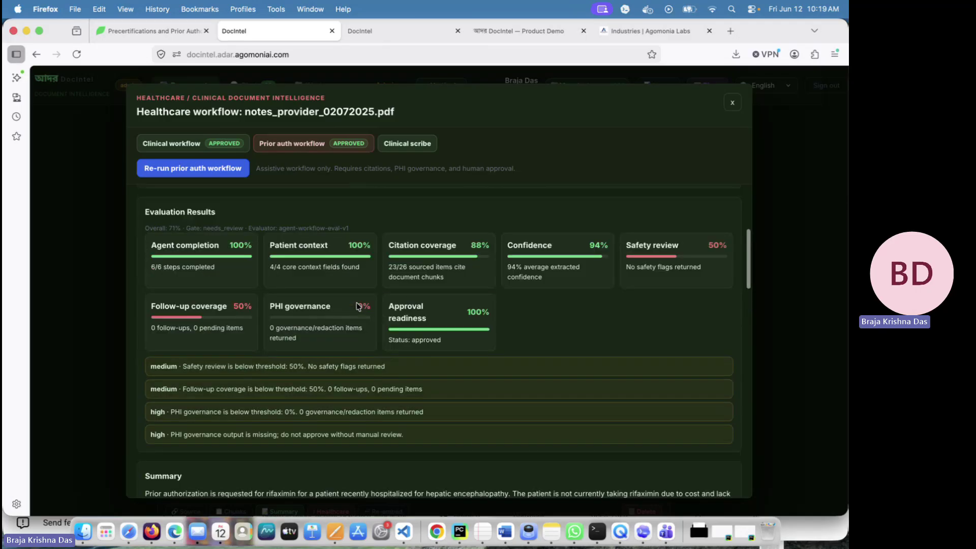
{"action": "scroll", "coordinate": [357, 304], "scroll_direction": "up", "scroll_amount": 1}
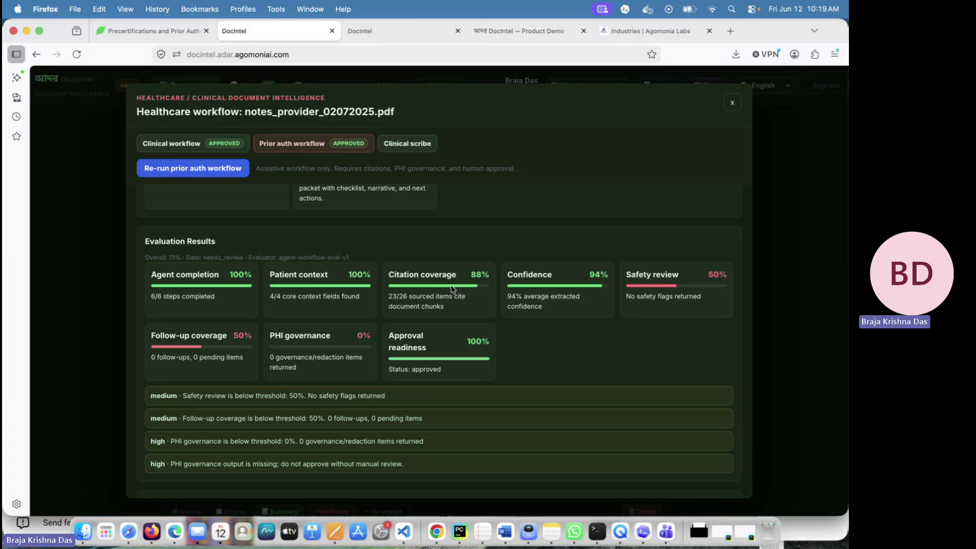
- Review the prior authorization Summary, highlighting the medical necessity assessment statement, and examine the Patient / Encounter Context
{"action": "scroll", "coordinate": [451, 289], "scroll_direction": "down", "scroll_amount": 6}
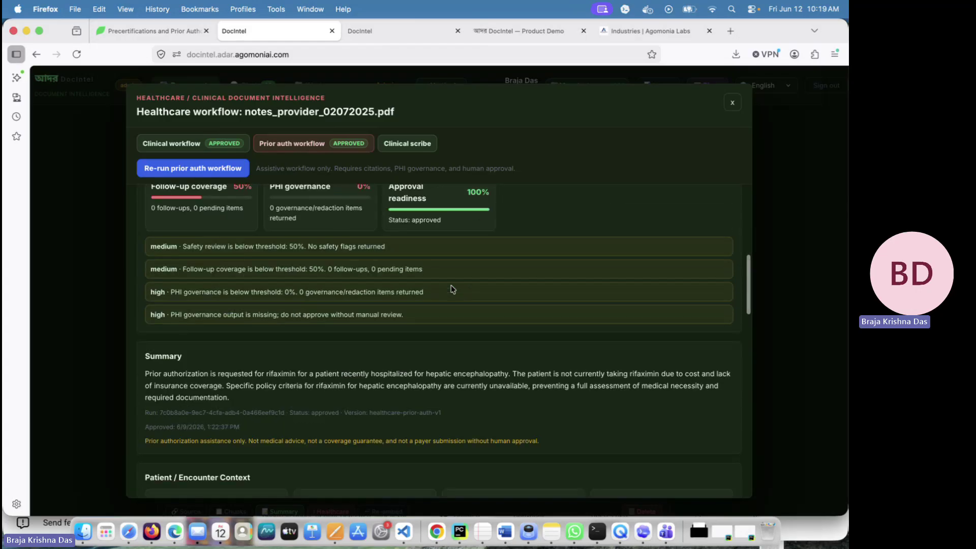
{"action": "scroll", "coordinate": [452, 289], "scroll_direction": "down", "scroll_amount": 3}
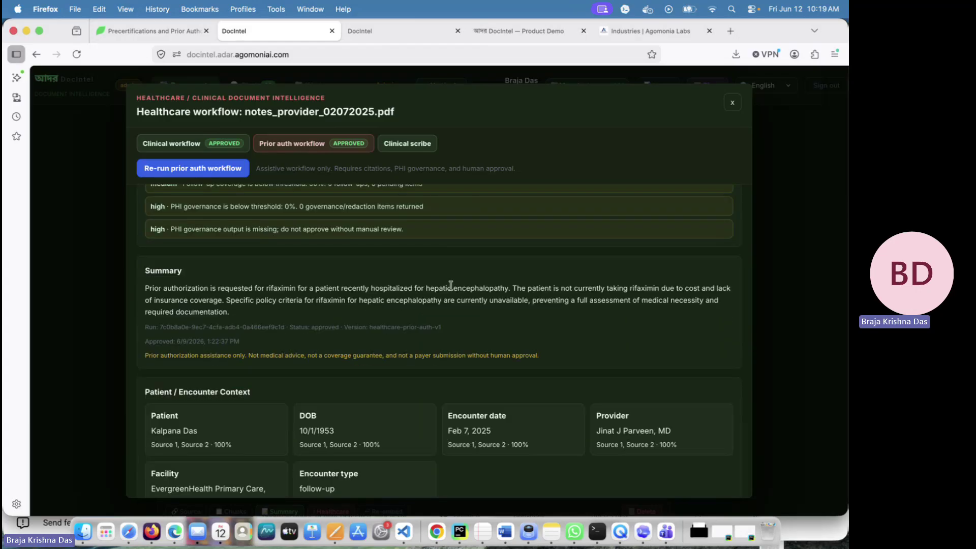
{"action": "scroll", "coordinate": [451, 286], "scroll_direction": "up", "scroll_amount": 1}
{"action": "scroll", "coordinate": [451, 287], "scroll_direction": "down", "scroll_amount": 4}
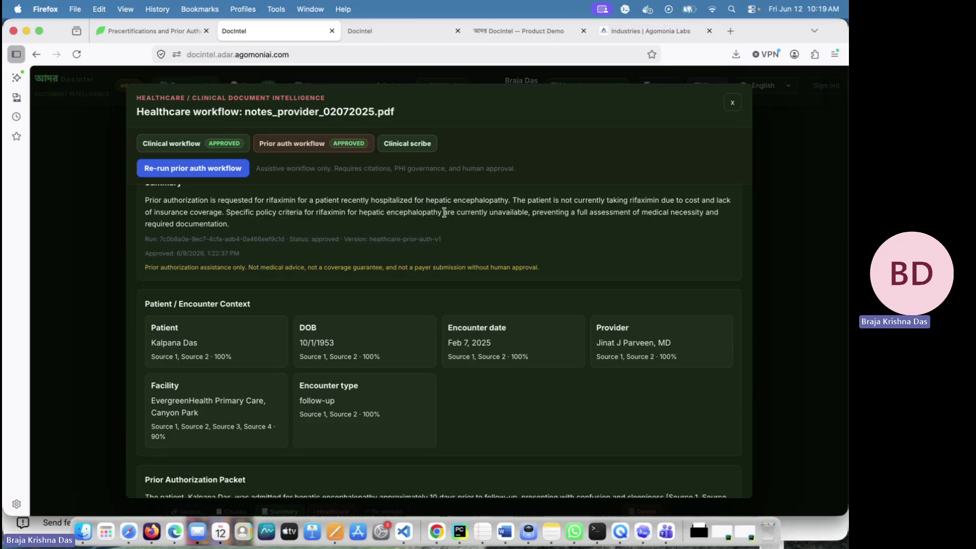
{"action": "left_click_drag", "start_coordinate": [537, 212], "coordinate": [539, 230]}
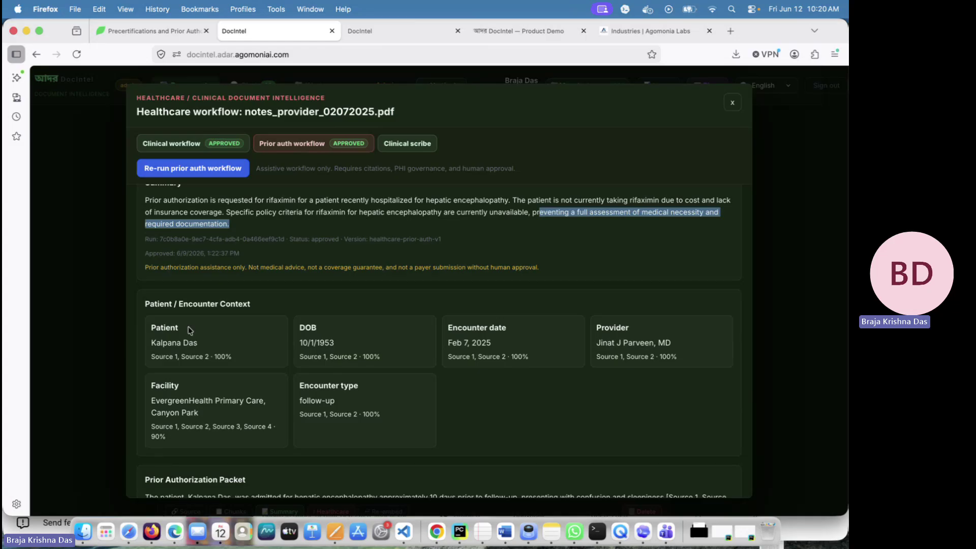
{"action": "left_click", "coordinate": [197, 313]}
{"action": "left_click_drag", "start_coordinate": [214, 300], "coordinate": [215, 416]}
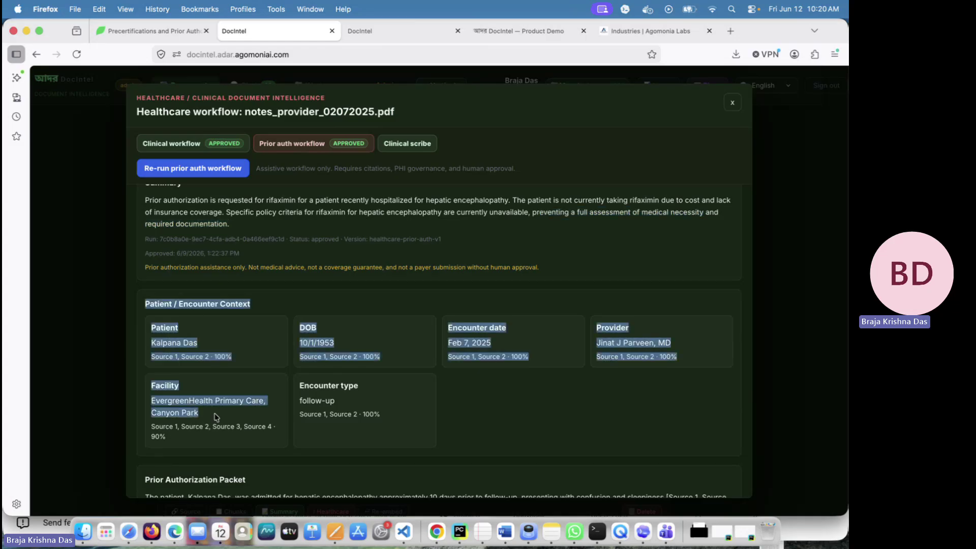
- Read the Prior Authorization Packet narrative, highlighting the passages on presenting symptoms, missing insurance coverage and unavailable policy criteria
{"action": "scroll", "coordinate": [215, 416], "scroll_direction": "down", "scroll_amount": 10}
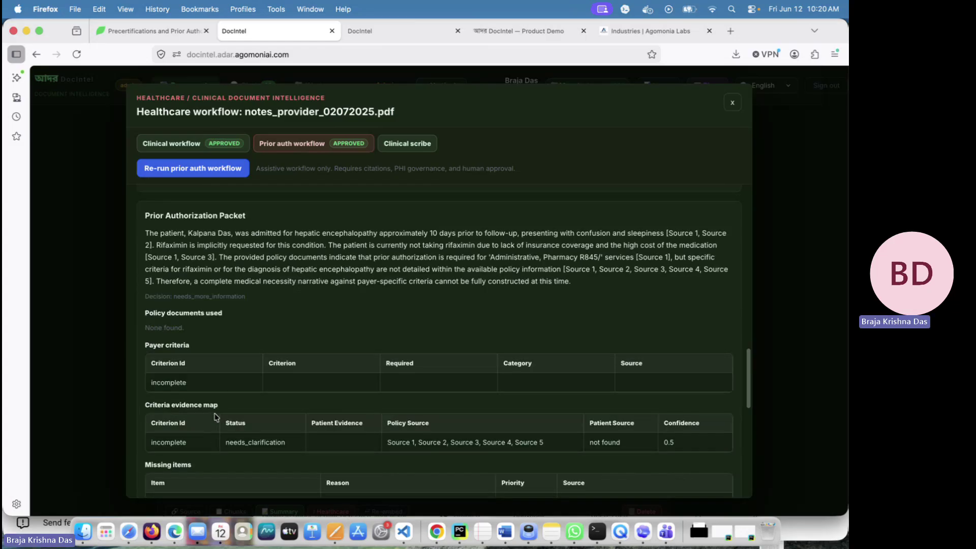
{"action": "triple_click", "coordinate": [184, 216]}
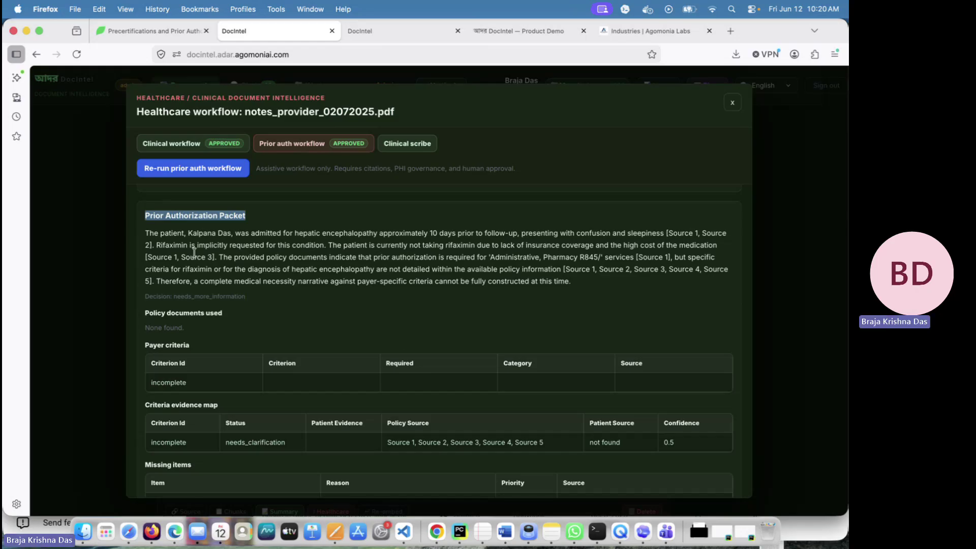
{"action": "left_click_drag", "start_coordinate": [188, 246], "coordinate": [590, 334]}
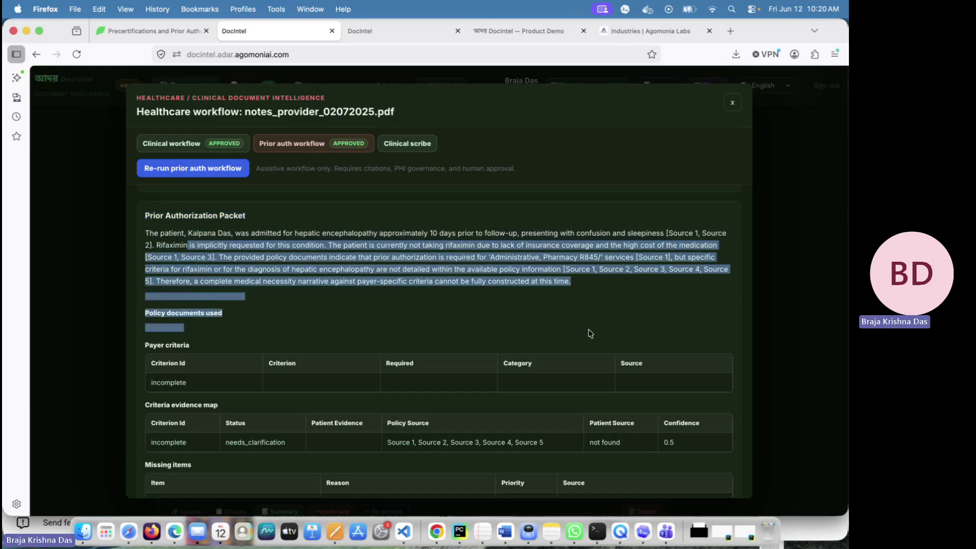
{"action": "left_click", "coordinate": [616, 231]}
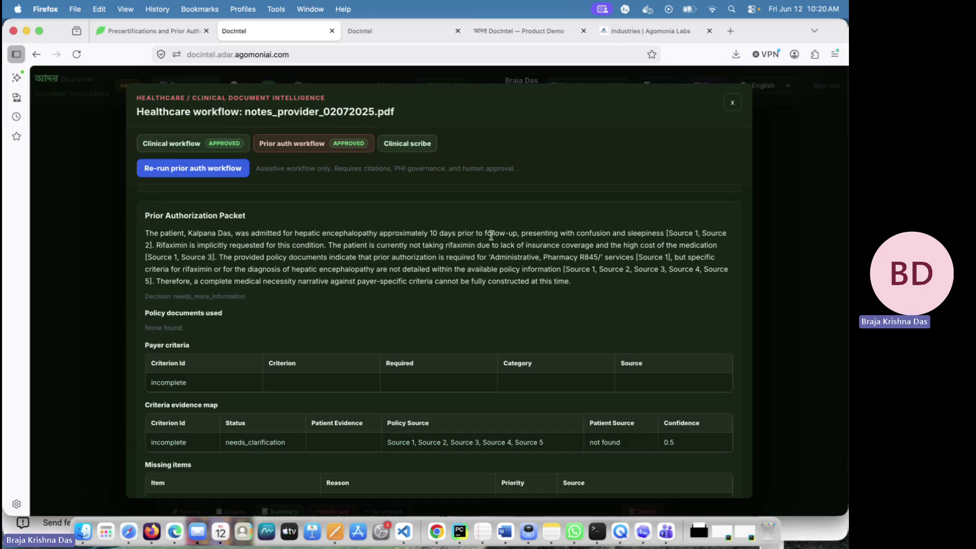
{"action": "left_click_drag", "start_coordinate": [520, 235], "coordinate": [520, 243]}
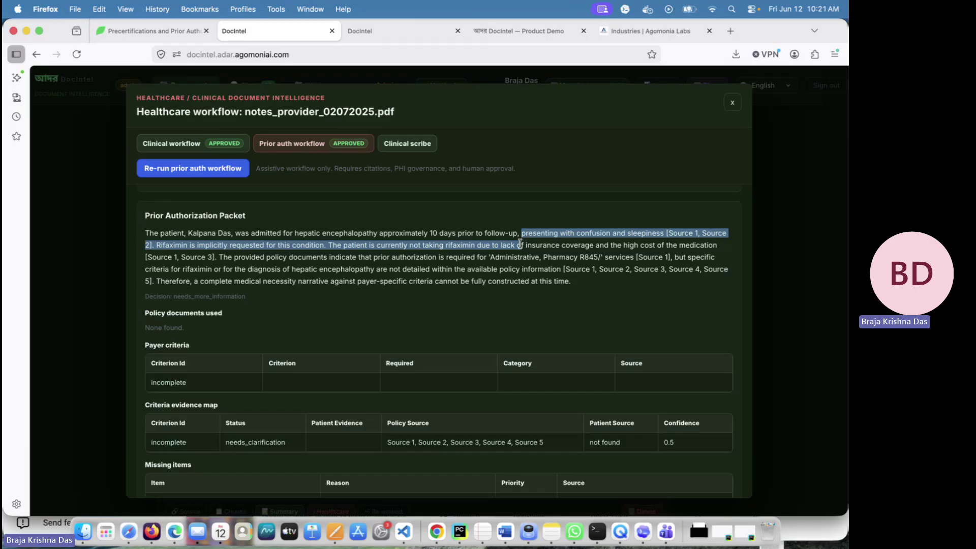
{"action": "left_click", "coordinate": [410, 252]}
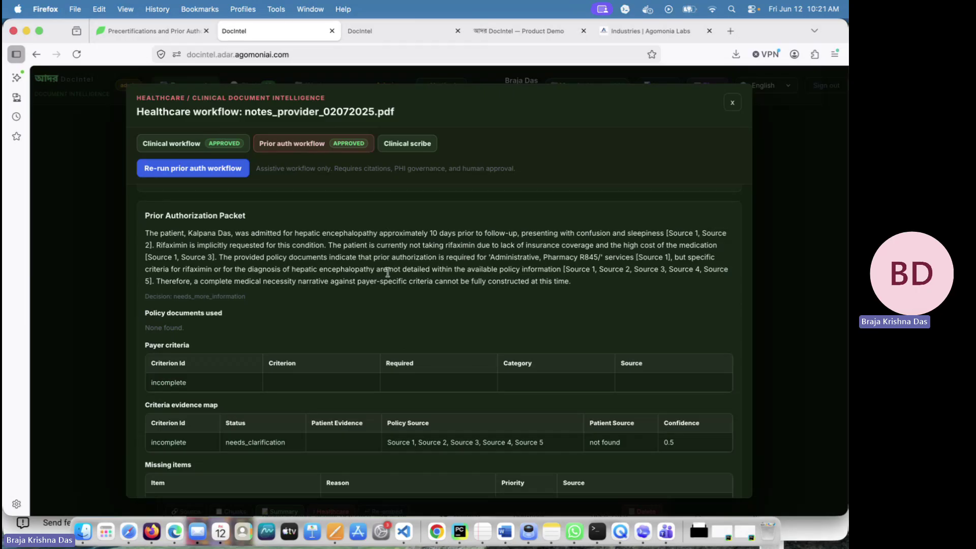
{"action": "left_click_drag", "start_coordinate": [388, 273], "coordinate": [539, 267]}
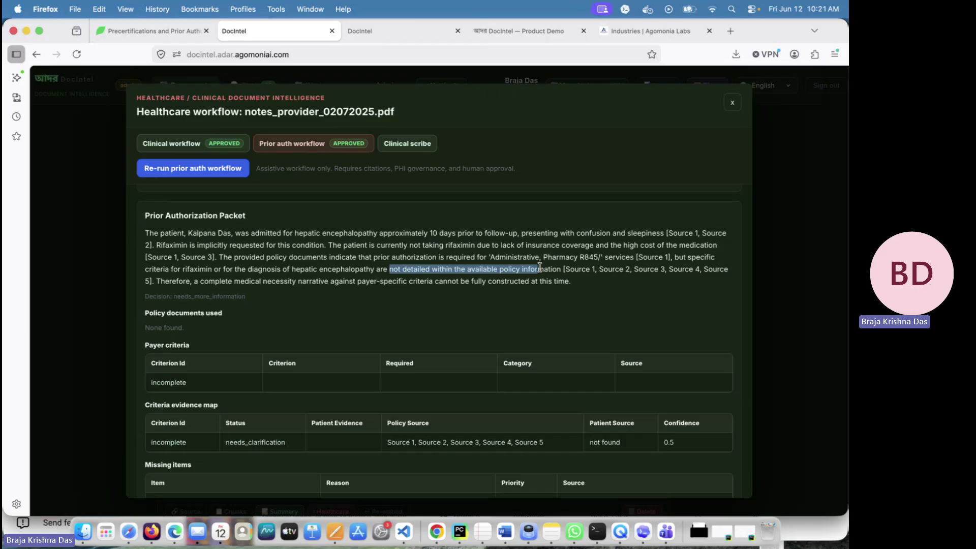
{"action": "left_click_drag", "start_coordinate": [540, 268], "coordinate": [526, 288]}
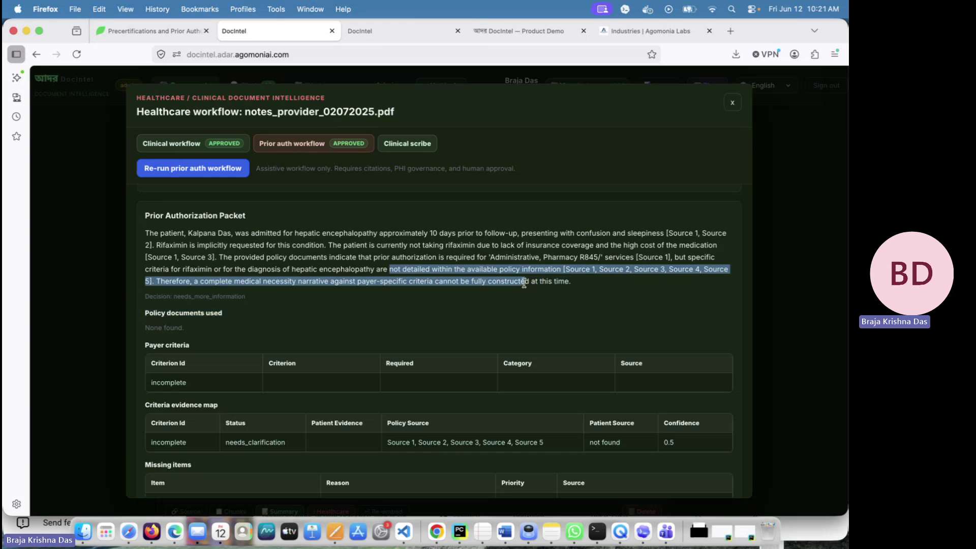
- Examine the packet's Payer criteria, Criteria evidence map and Missing items tables
{"action": "scroll", "coordinate": [524, 283], "scroll_direction": "down", "scroll_amount": 2}
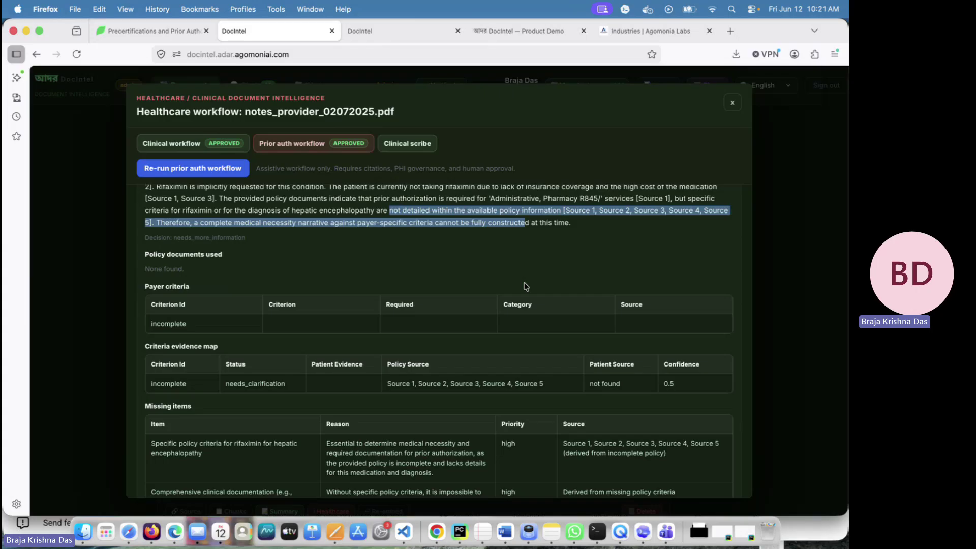
{"action": "scroll", "coordinate": [525, 286], "scroll_direction": "down", "scroll_amount": 1}
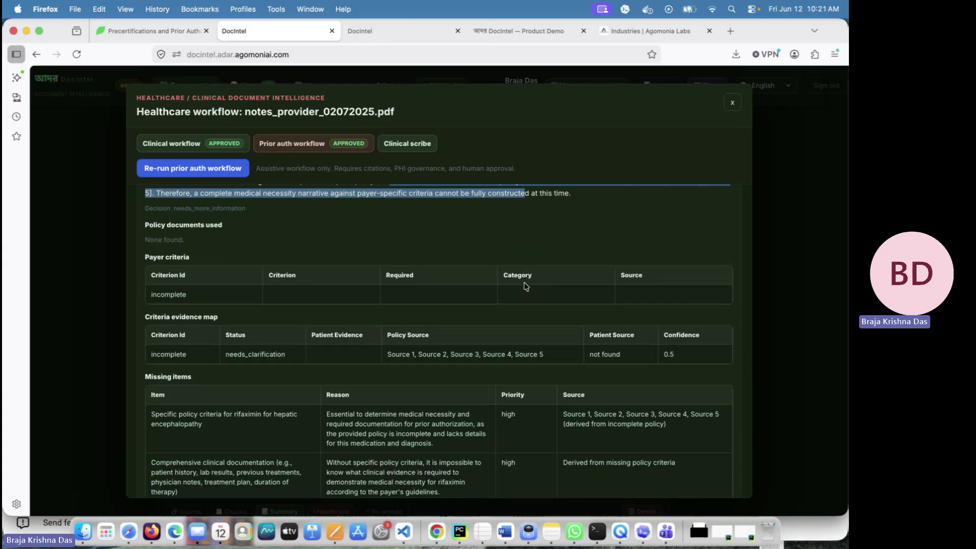
{"action": "scroll", "coordinate": [525, 286], "scroll_direction": "down", "scroll_amount": 1}
{"action": "scroll", "coordinate": [525, 286], "scroll_direction": "up", "scroll_amount": 1}
{"action": "scroll", "coordinate": [526, 286], "scroll_direction": "down", "scroll_amount": 2}
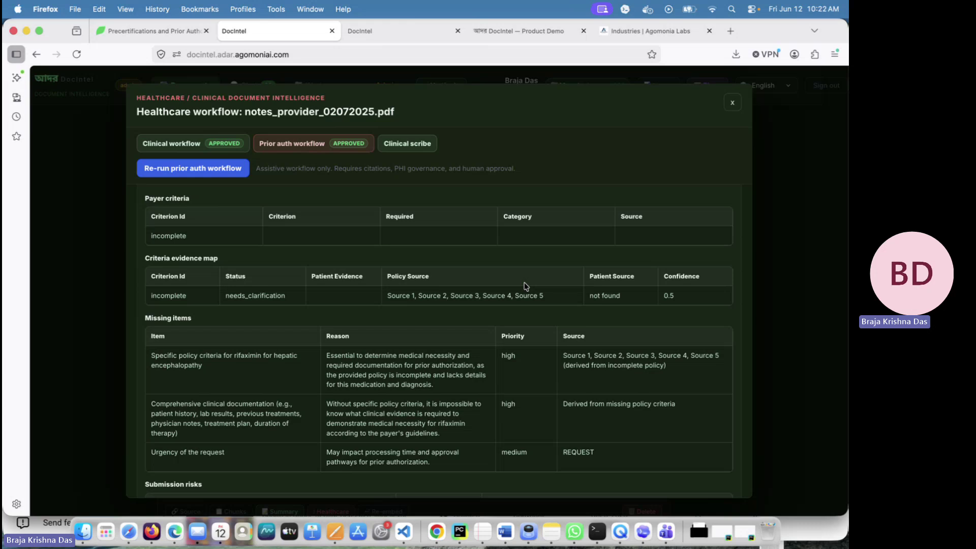
{"action": "scroll", "coordinate": [526, 286], "scroll_direction": "down", "scroll_amount": 2}
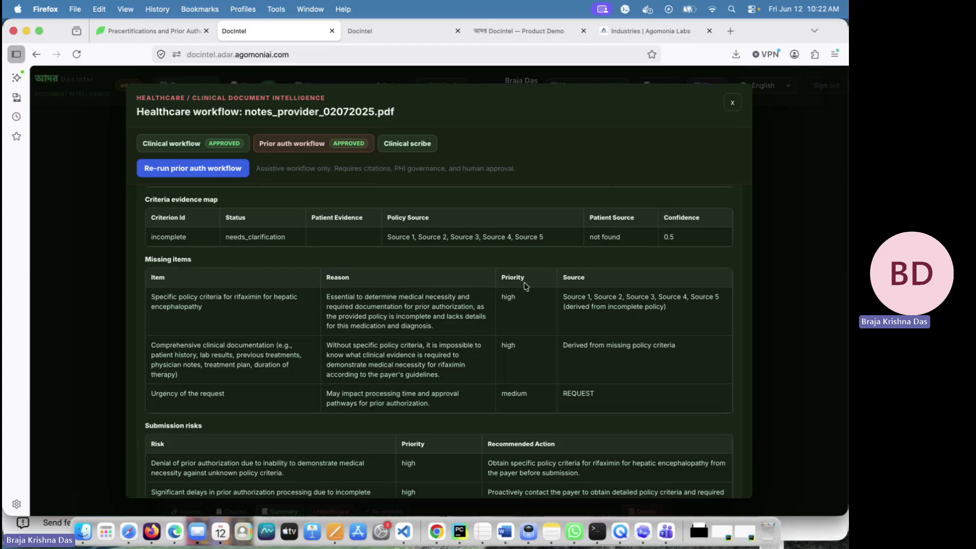
{"action": "scroll", "coordinate": [525, 286], "scroll_direction": "down", "scroll_amount": 1}
{"action": "scroll", "coordinate": [525, 286], "scroll_direction": "up", "scroll_amount": 1}
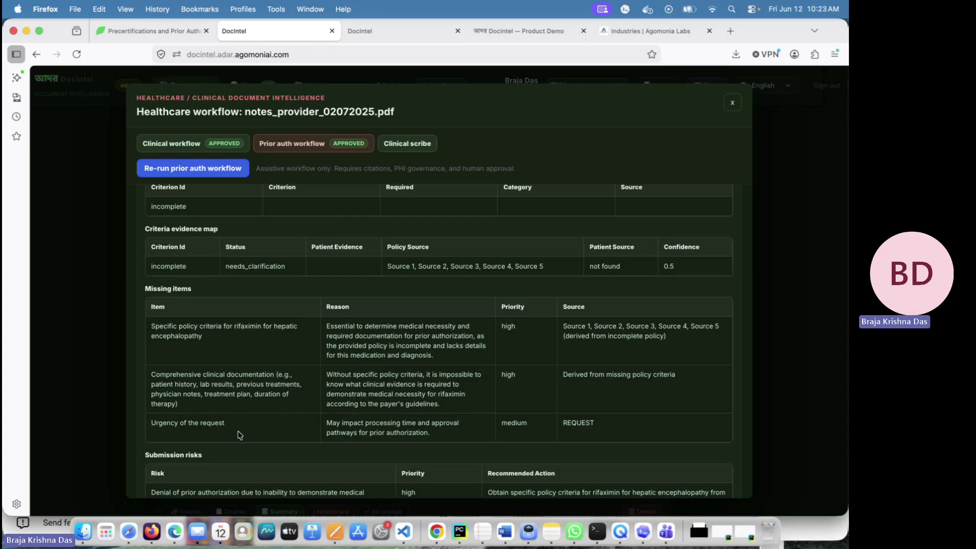
- Look through the Submission risks and Next actions tables, and return to the prior auth workflow's Agent Steps
{"action": "scroll", "coordinate": [240, 435], "scroll_direction": "down", "scroll_amount": 1}
{"action": "scroll", "coordinate": [240, 436], "scroll_direction": "down", "scroll_amount": 10}
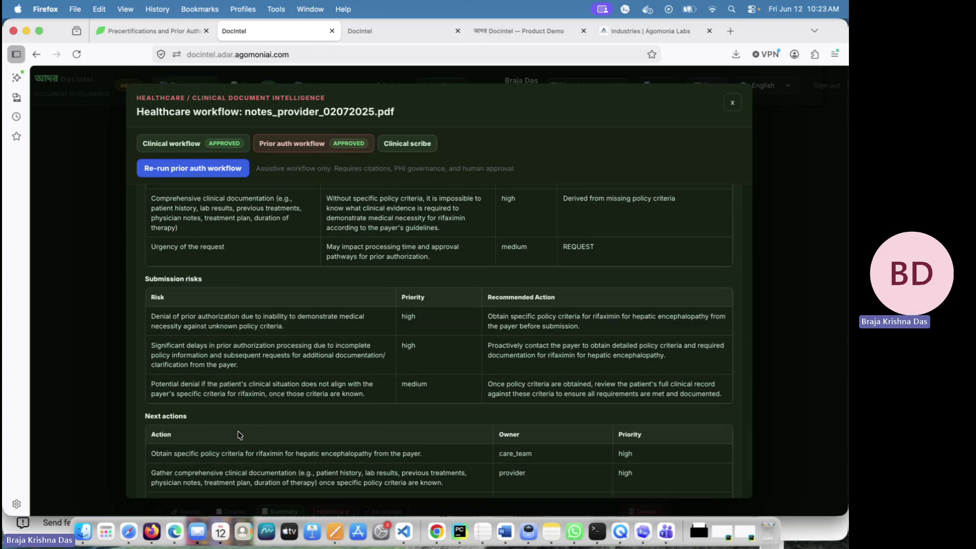
{"action": "scroll", "coordinate": [240, 436], "scroll_direction": "down", "scroll_amount": 1}
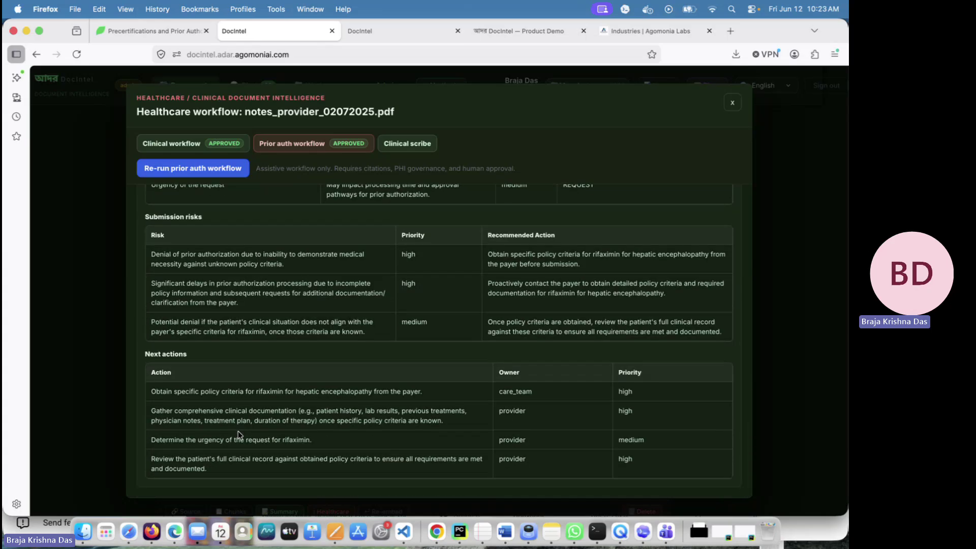
{"action": "scroll", "coordinate": [240, 435], "scroll_direction": "up", "scroll_amount": 20}
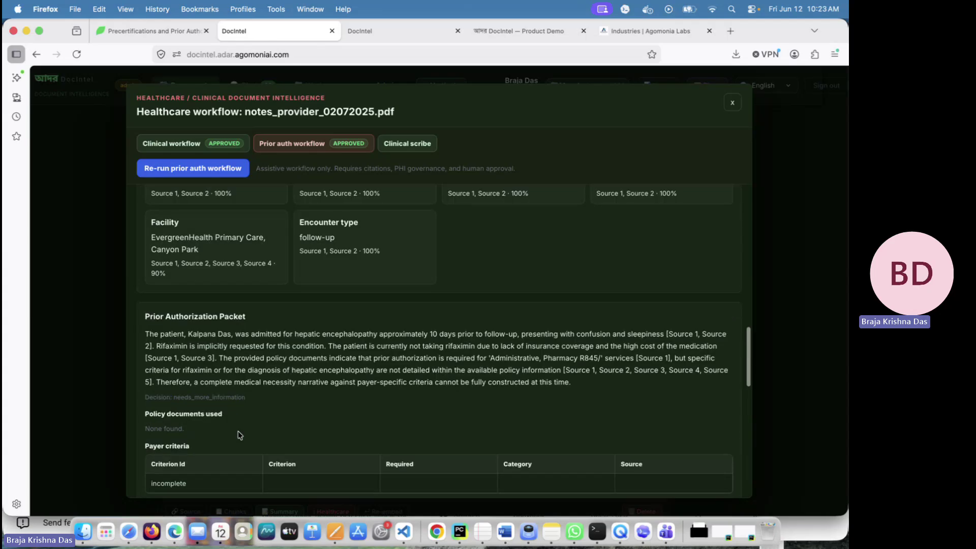
{"action": "scroll", "coordinate": [240, 435], "scroll_direction": "up", "scroll_amount": 20}
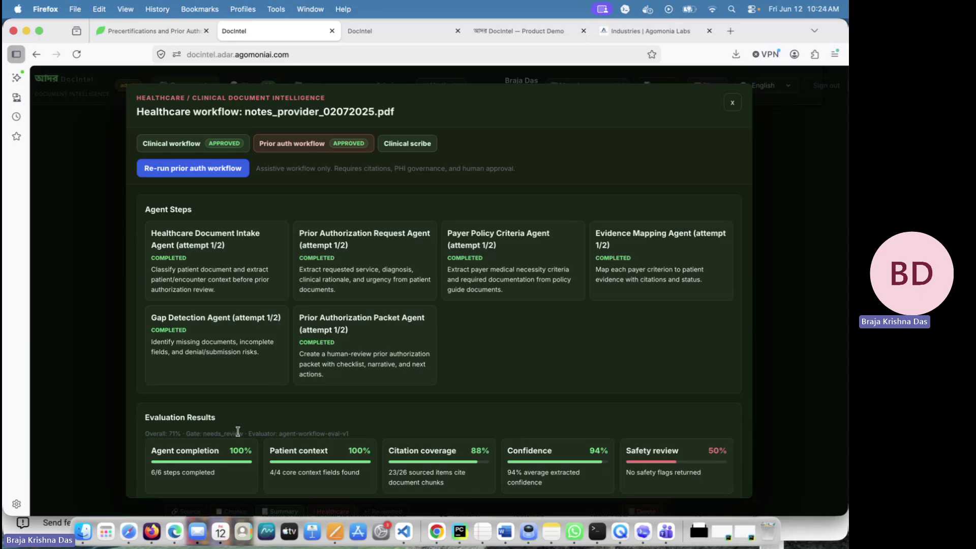
- Close the healthcare workflow results and open the saved chat about the discharge summary from the chat history
{"action": "left_click", "coordinate": [733, 104]}
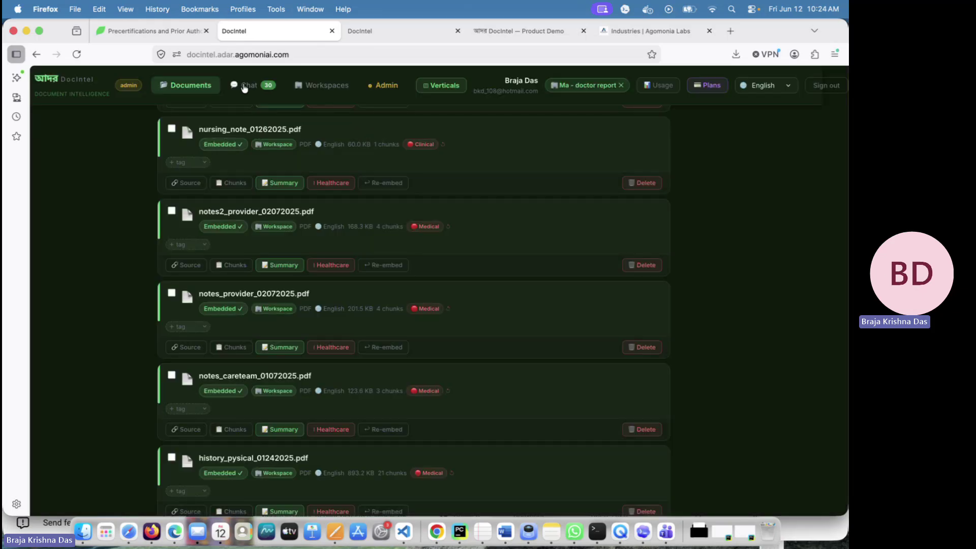
{"action": "left_click", "coordinate": [244, 89]}
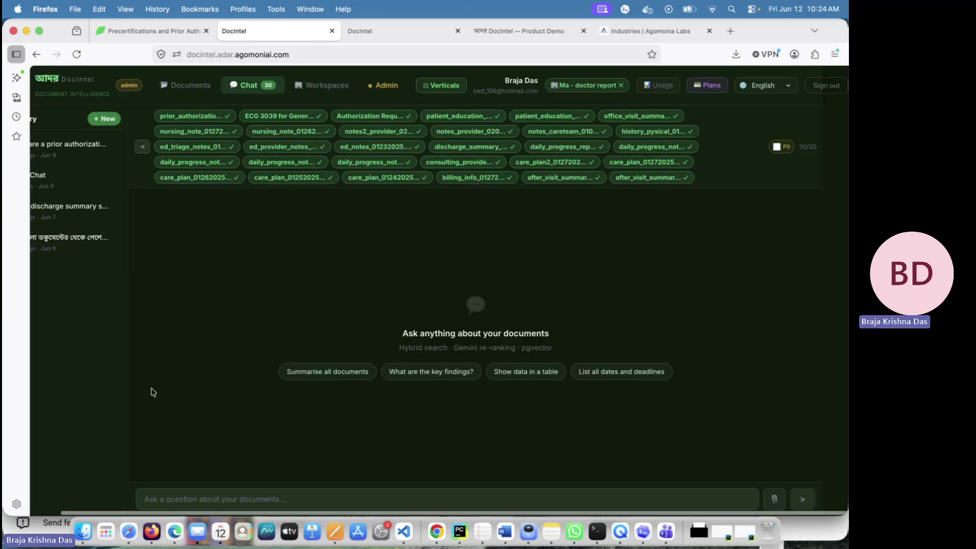
{"action": "scroll", "coordinate": [23, 251], "scroll_direction": "left", "scroll_amount": 2}
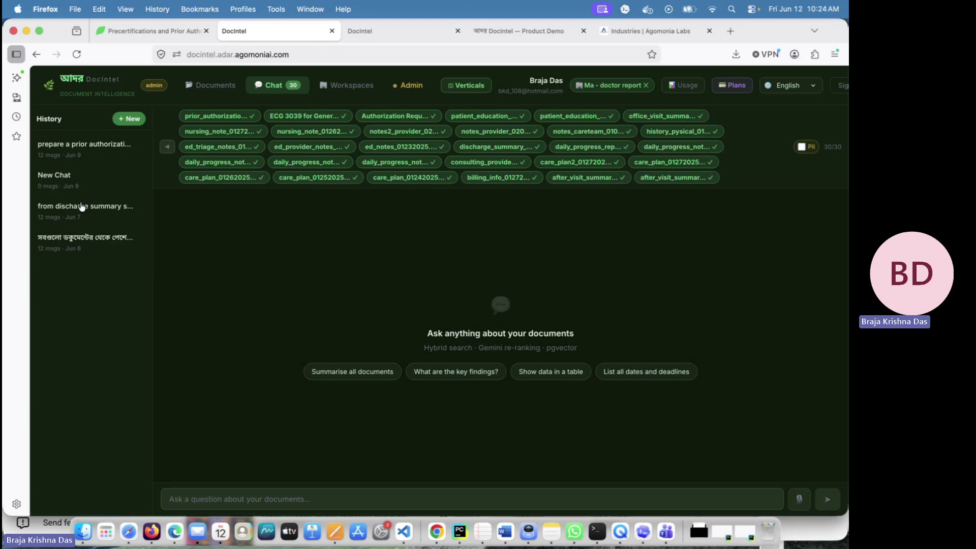
{"action": "left_click", "coordinate": [84, 210]}
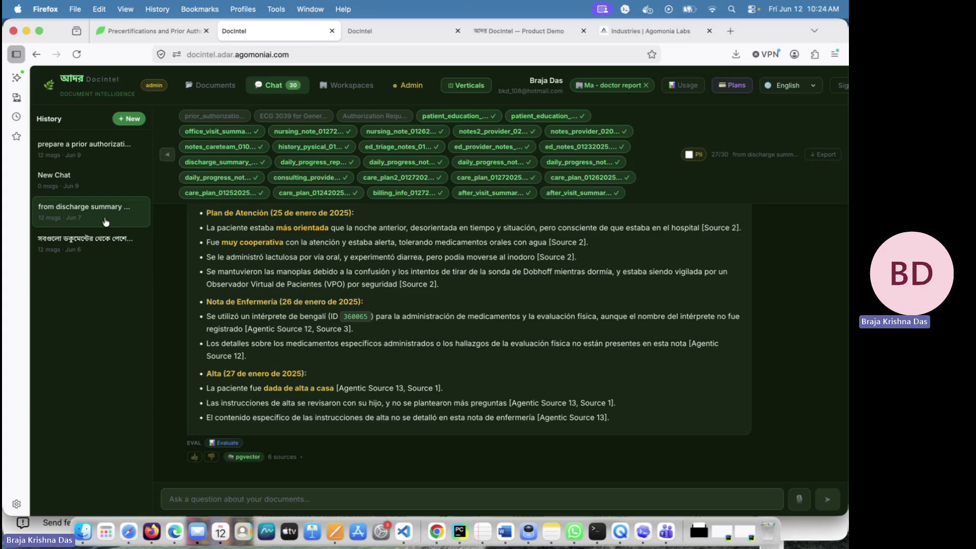
- Go back to the conversation's first question and read the hospital visit details, including the diagnoses mentioned at discharge
{"action": "left_click_drag", "start_coordinate": [399, 281], "coordinate": [653, 192]}
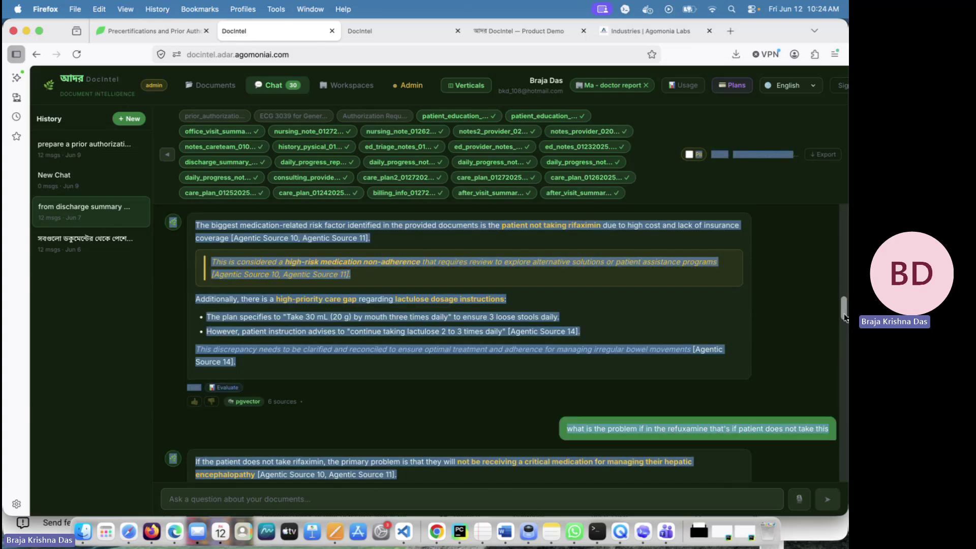
{"action": "left_click_drag", "start_coordinate": [845, 309], "coordinate": [845, 204]}
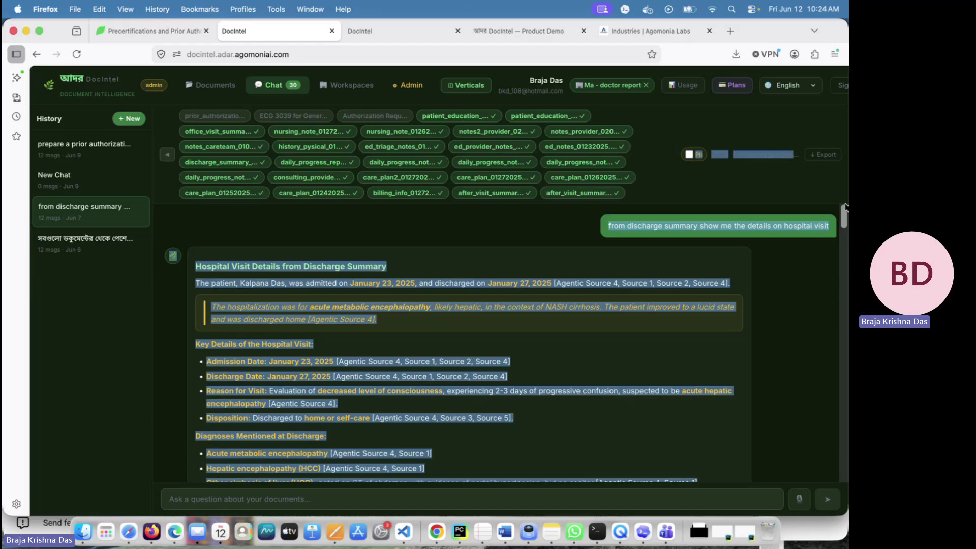
{"action": "left_click", "coordinate": [707, 235]}
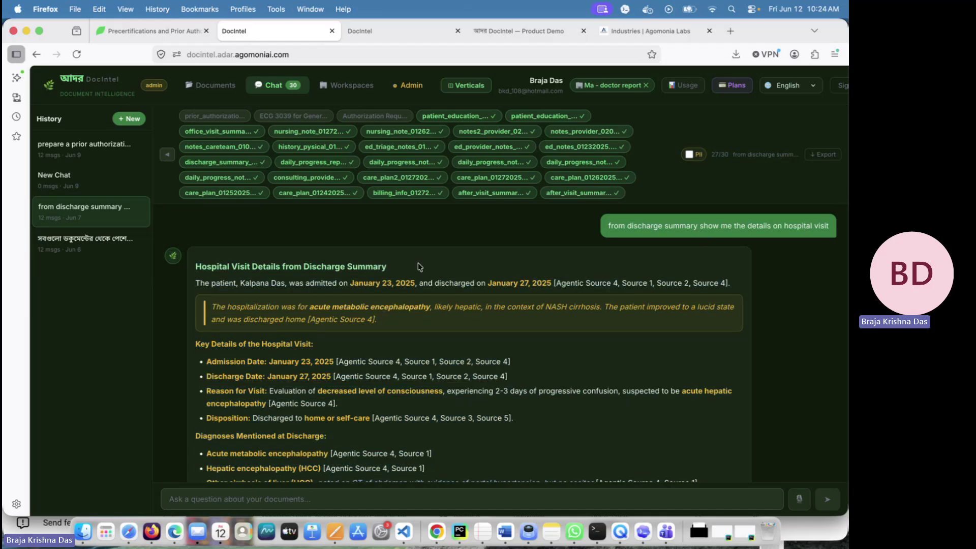
{"action": "left_click_drag", "start_coordinate": [433, 263], "coordinate": [414, 489]}
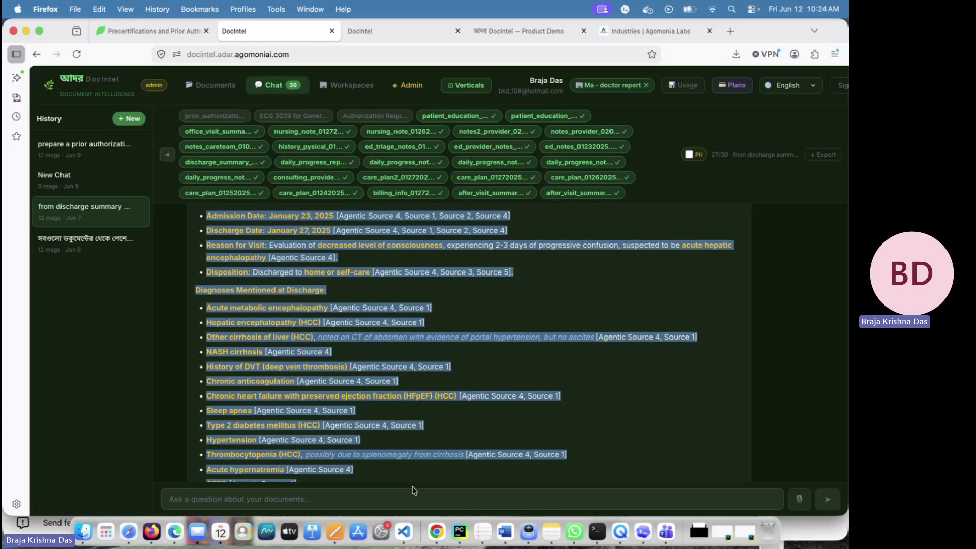
{"action": "left_click", "coordinate": [415, 490]}
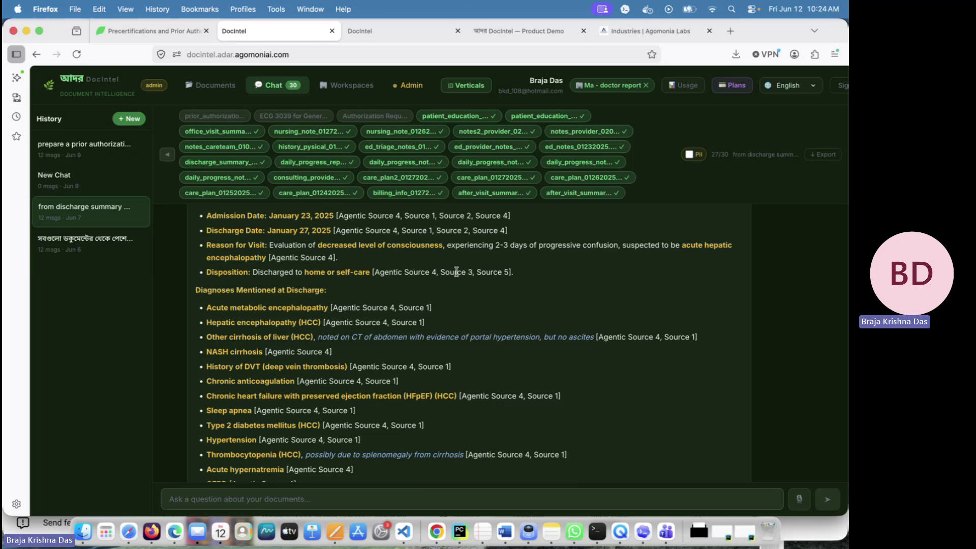
- Read the answer about the biggest medication risk factor, highlighting the lactulose plan line "Take 30 mL (20 g) by mouth three times daily"
{"action": "left_click_drag", "start_coordinate": [464, 423], "coordinate": [431, 477]}
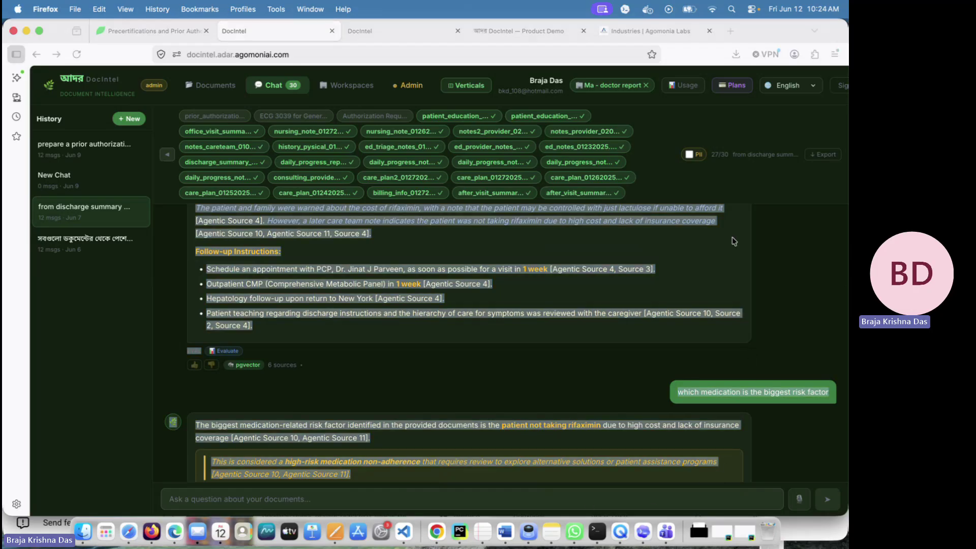
{"action": "left_click", "coordinate": [546, 411]}
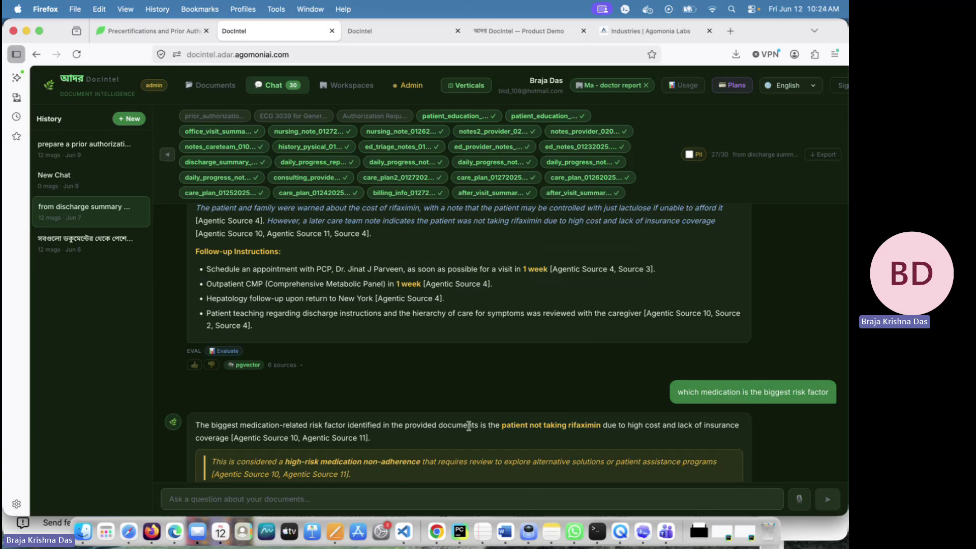
{"action": "left_click_drag", "start_coordinate": [469, 425], "coordinate": [472, 488]}
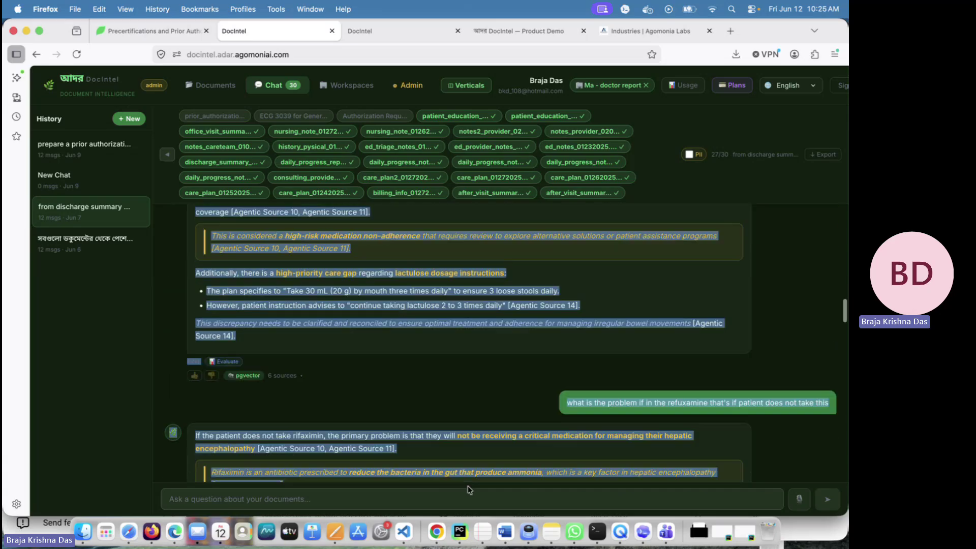
{"action": "left_click", "coordinate": [289, 287]}
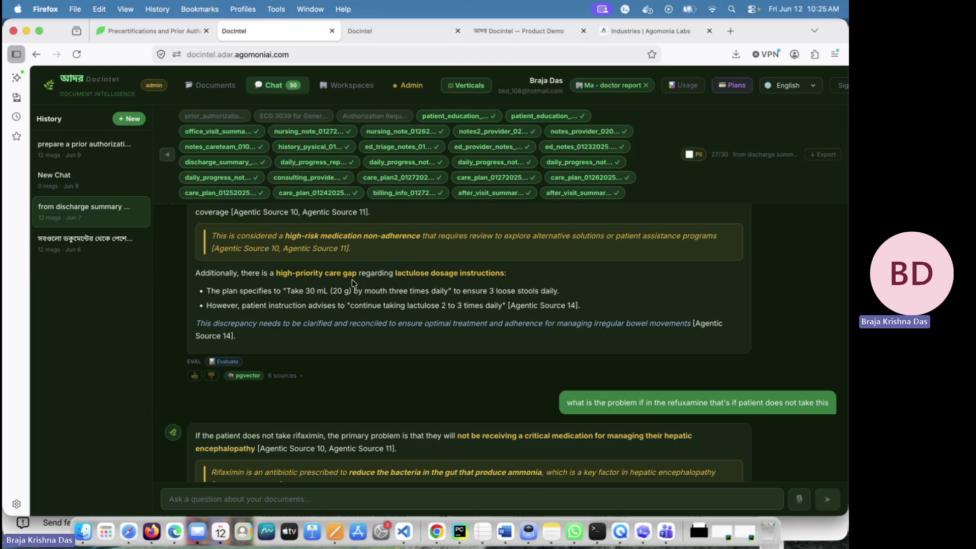
{"action": "double_click", "coordinate": [293, 291]}
{"action": "triple_click", "coordinate": [292, 292]}
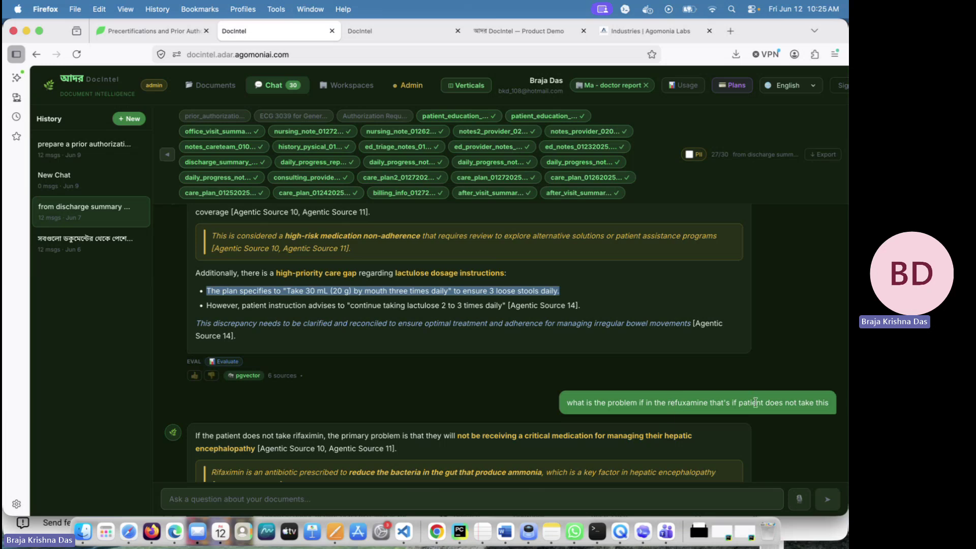
- Examine the answer on what happens if the patient does not take rifaximin, highlighting its explanatory paragraphs
{"action": "left_click", "coordinate": [458, 446]}
{"action": "mouse_move", "coordinate": [459, 463]}
{"action": "left_mouse_down"}
{"action": "mouse_move", "coordinate": [459, 487]}
{"action": "mouse_move", "coordinate": [457, 475]}
{"action": "left_mouse_up"}
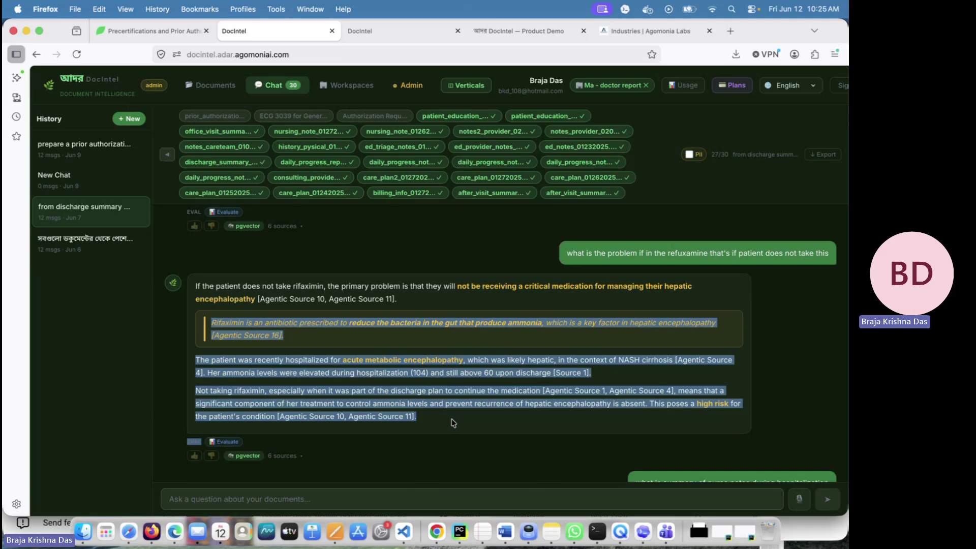
{"action": "left_click", "coordinate": [288, 360]}
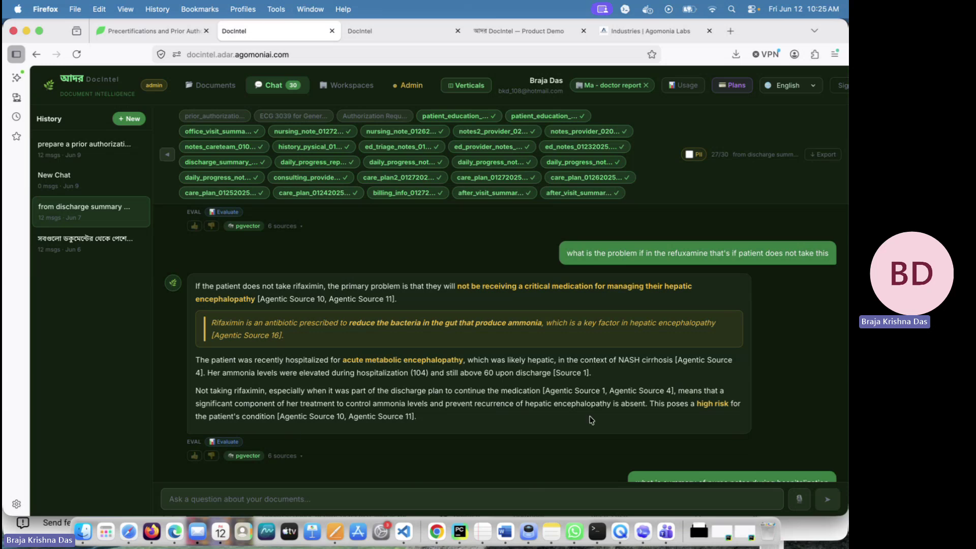
- Review the English summary of nurse notes during hospitalization, covering the initial presentation and the dated care plans
{"action": "mouse_move", "coordinate": [601, 391]}
{"action": "left_mouse_down"}
{"action": "mouse_move", "coordinate": [599, 489]}
{"action": "mouse_move", "coordinate": [602, 401]}
{"action": "left_mouse_up"}
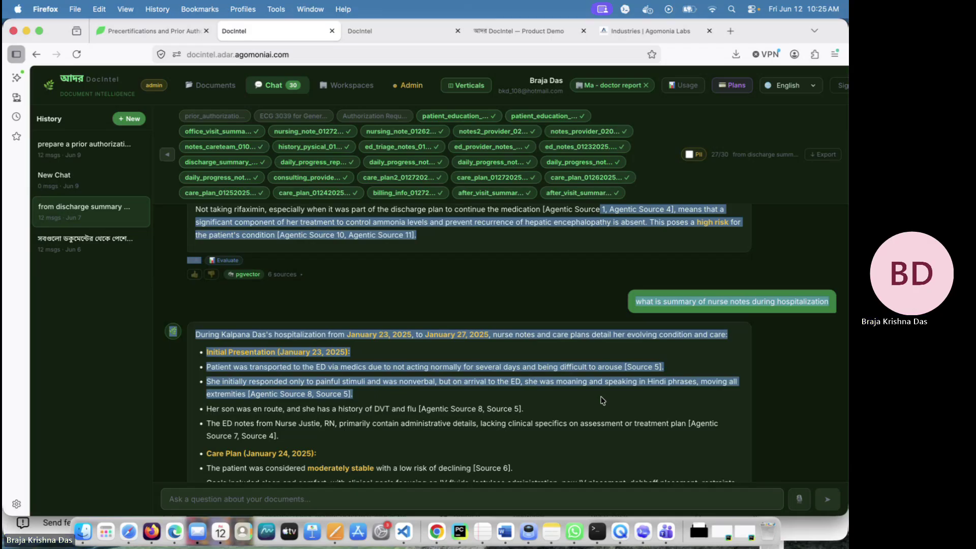
{"action": "left_click", "coordinate": [601, 400]}
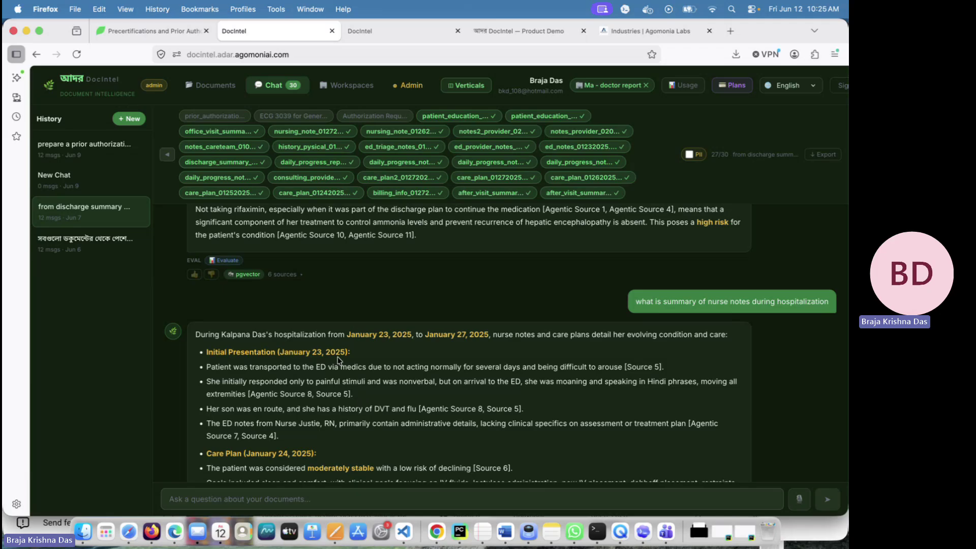
{"action": "left_click_drag", "start_coordinate": [326, 352], "coordinate": [349, 402]}
{"action": "left_click", "coordinate": [303, 283]}
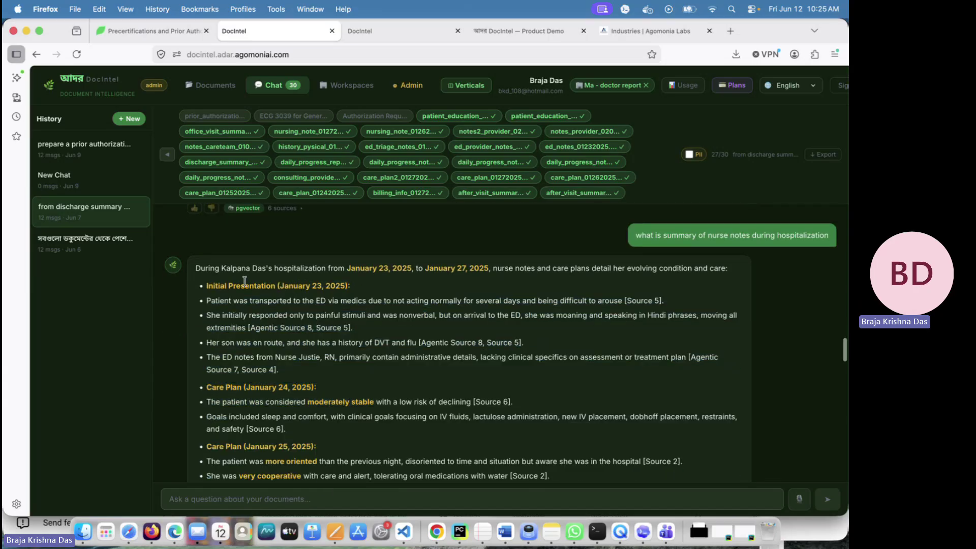
{"action": "double_click", "coordinate": [244, 282]}
{"action": "double_click", "coordinate": [272, 388]}
{"action": "left_click", "coordinate": [300, 416]}
{"action": "left_click_drag", "start_coordinate": [300, 415], "coordinate": [451, 413]}
{"action": "left_click", "coordinate": [451, 413]}
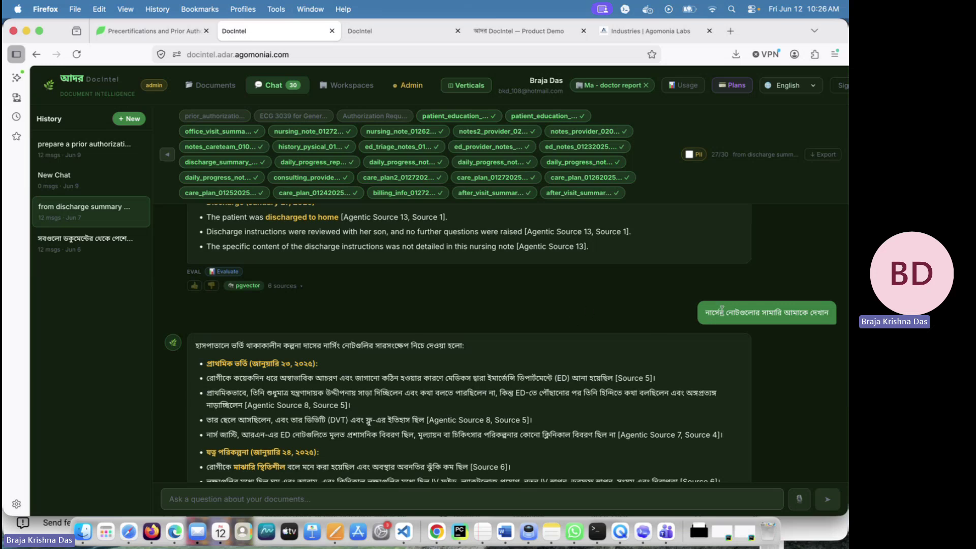
- Examine the Bengali question and its nurse notes summary, highlighting the initial presentation section
{"action": "scroll", "coordinate": [722, 312], "scroll_direction": "right", "scroll_amount": 1}
{"action": "left_click_drag", "start_coordinate": [685, 314], "coordinate": [262, 394]}
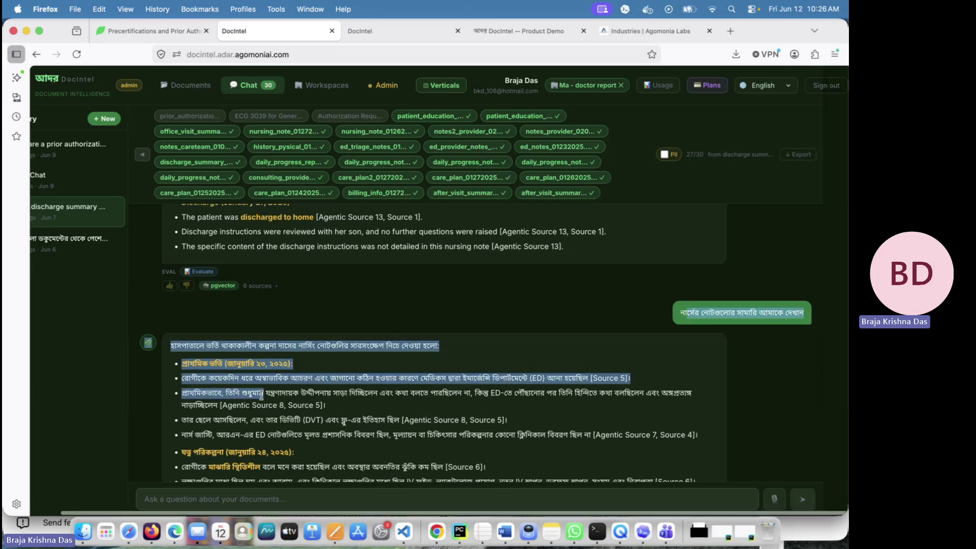
{"action": "left_click", "coordinate": [402, 394]}
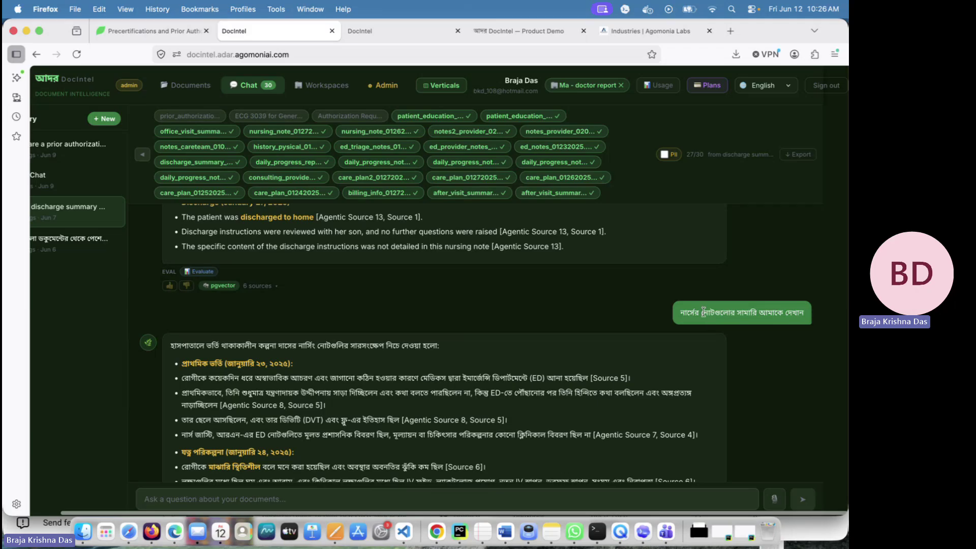
{"action": "left_click_drag", "start_coordinate": [702, 312], "coordinate": [113, 367]}
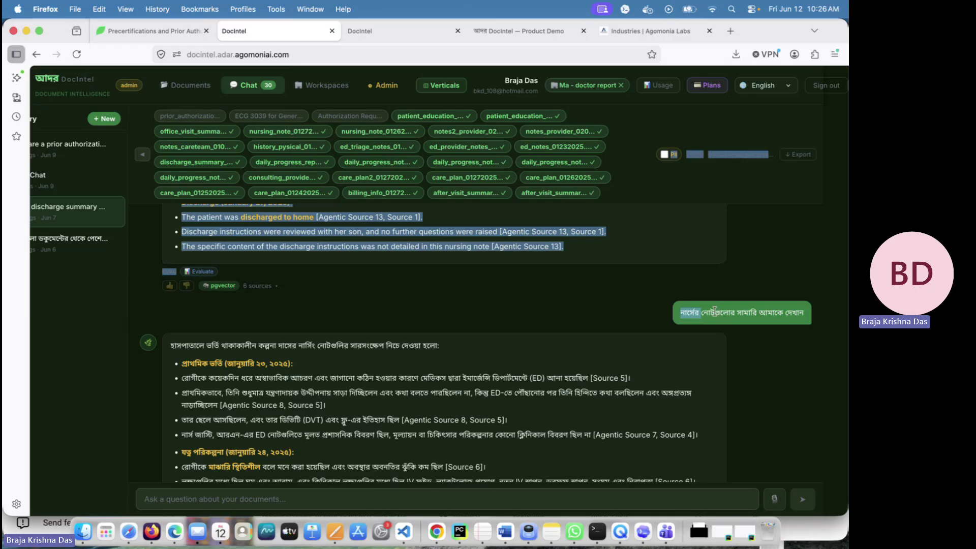
{"action": "left_click", "coordinate": [315, 345]}
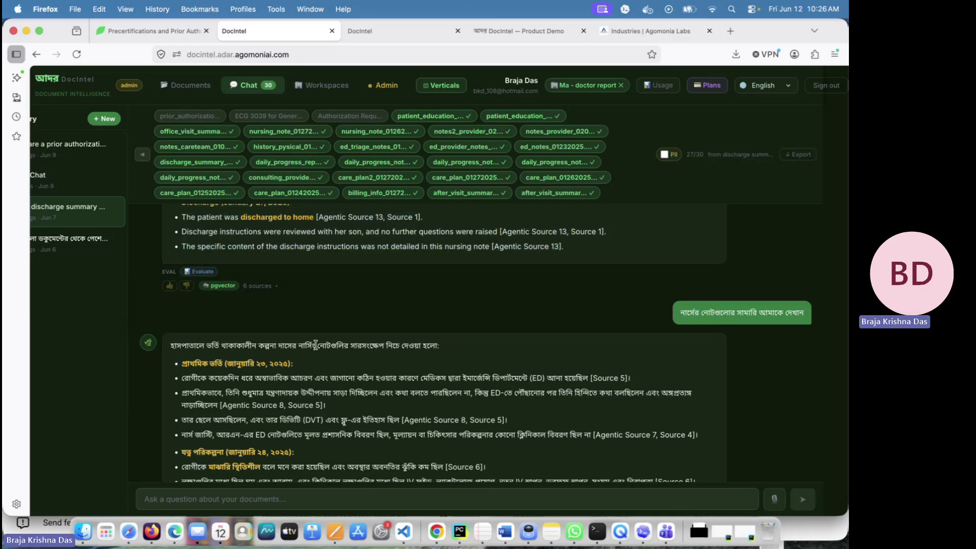
{"action": "left_click_drag", "start_coordinate": [315, 345], "coordinate": [315, 423]}
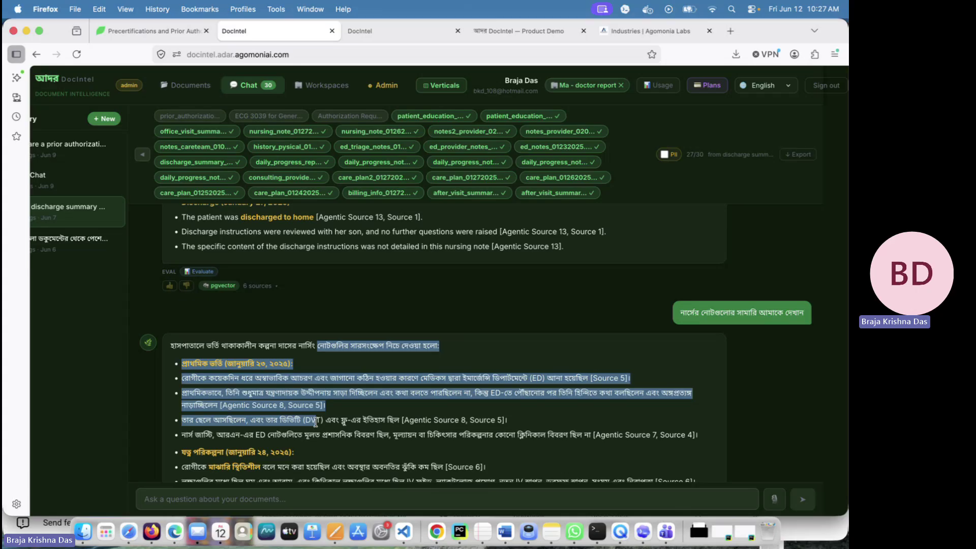
{"action": "left_click", "coordinate": [385, 431]}
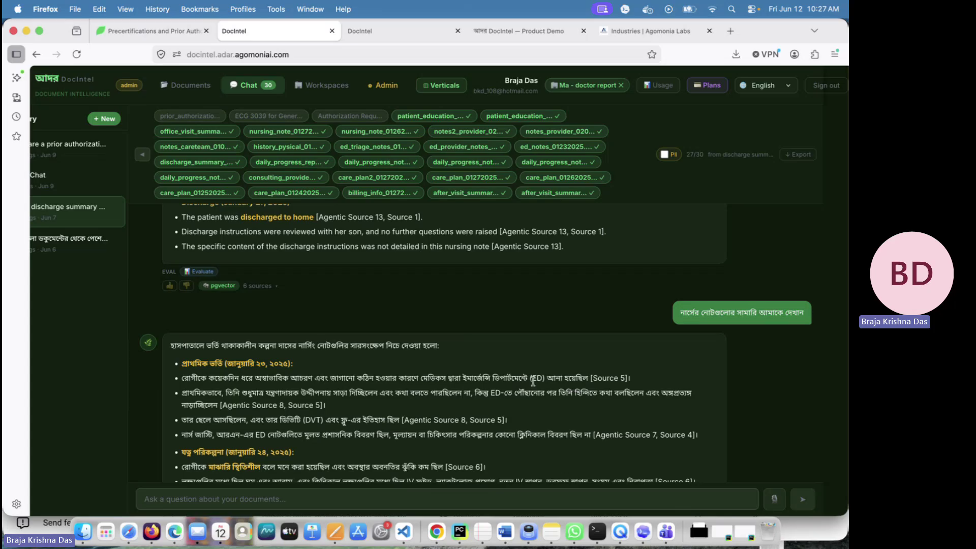
- Review the Spanish version of the nurse notes summary through to the discharge section of 27 January 2025
{"action": "left_click_drag", "start_coordinate": [418, 391], "coordinate": [427, 446]}
{"action": "scroll", "coordinate": [421, 437], "scroll_direction": "down", "scroll_amount": 10}
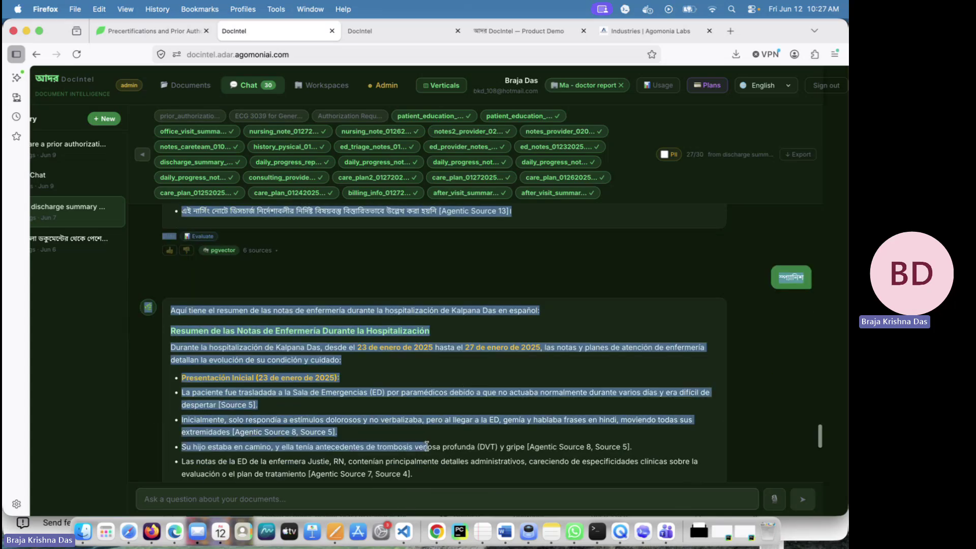
{"action": "left_click", "coordinate": [796, 300]}
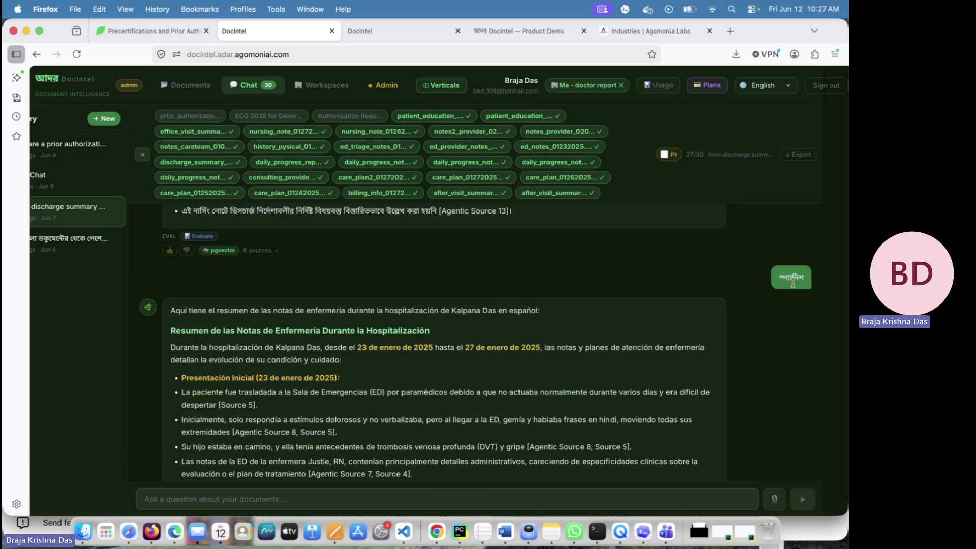
{"action": "left_click_drag", "start_coordinate": [423, 378], "coordinate": [386, 483]}
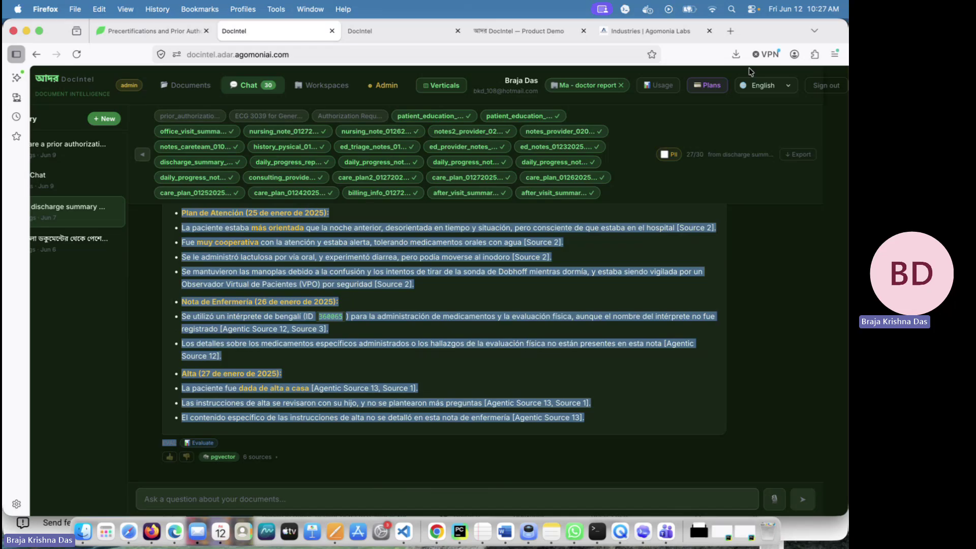